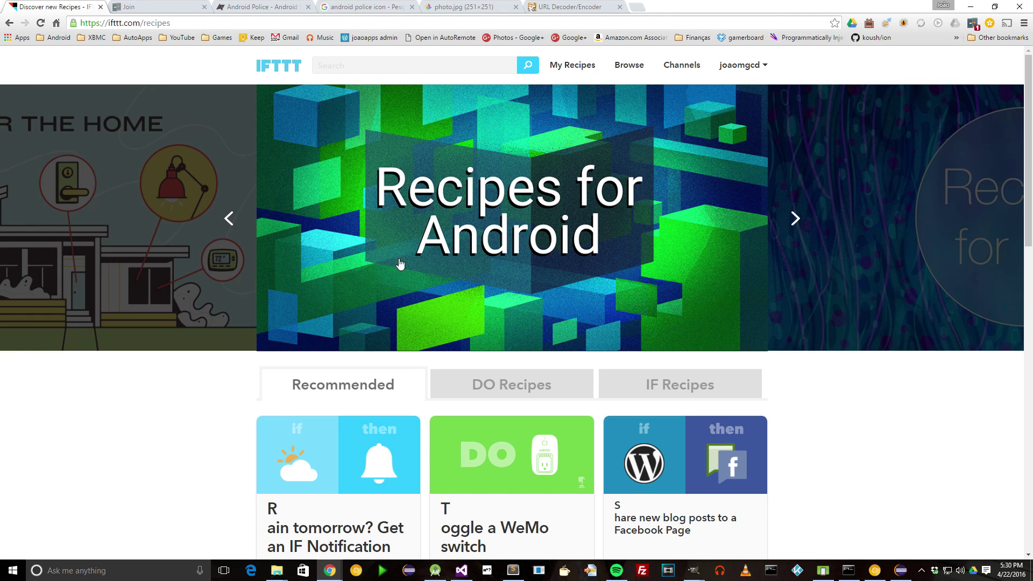
Start a new recipe whose trigger is the Feed channel's 'New feed item', found by searching 'rss'
click(566, 71)
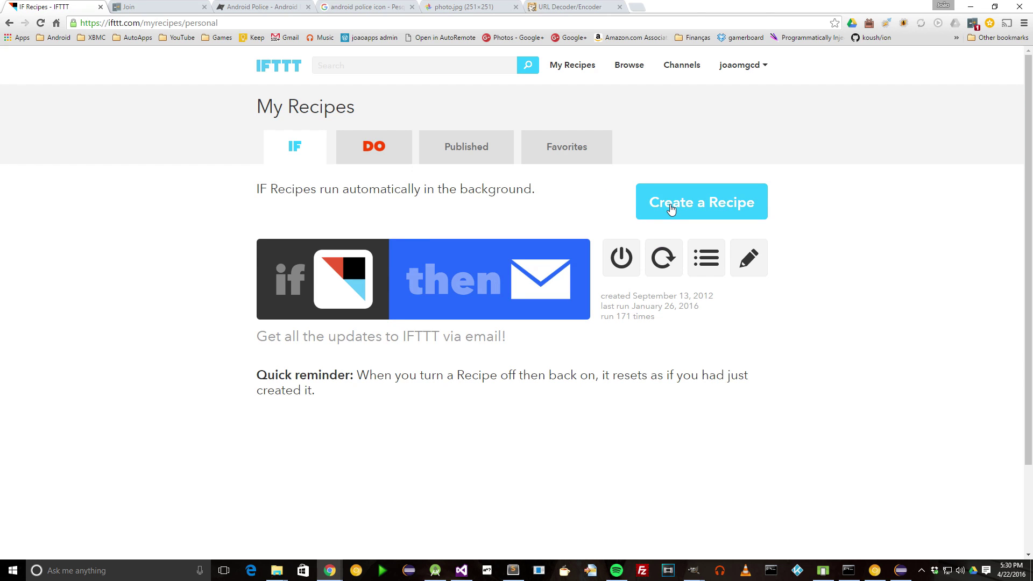
click(667, 207)
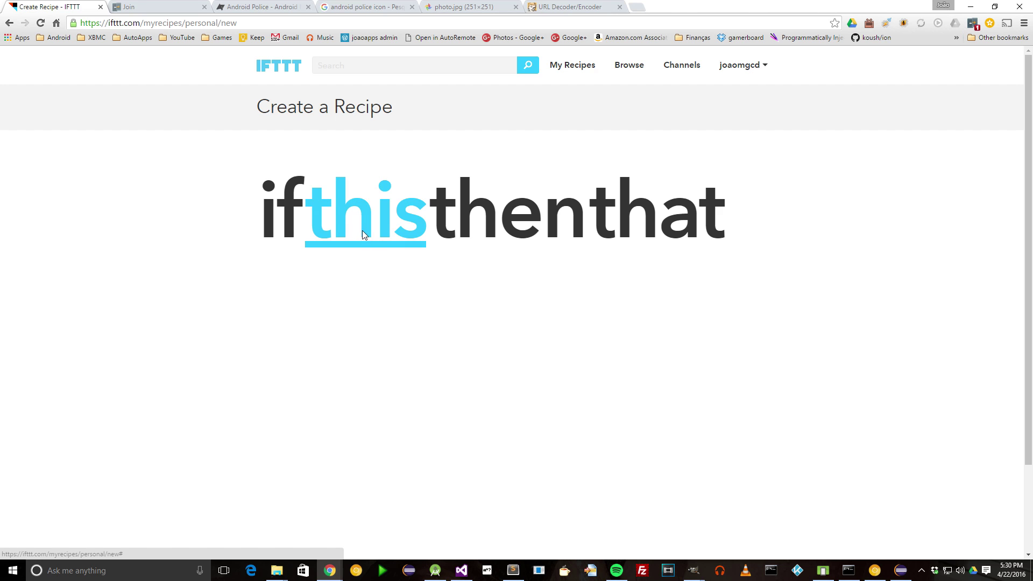
click(363, 231)
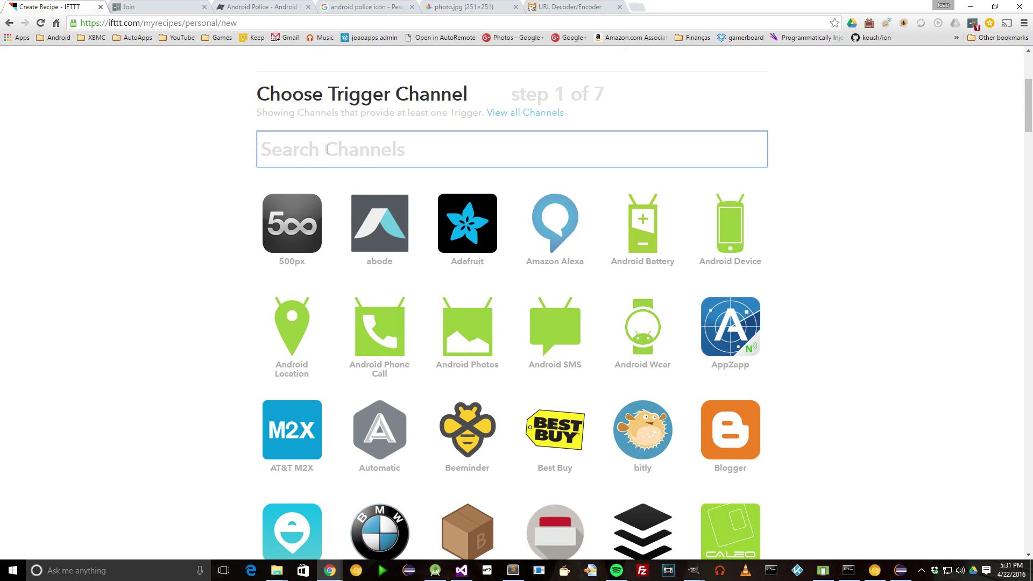
text(rss)
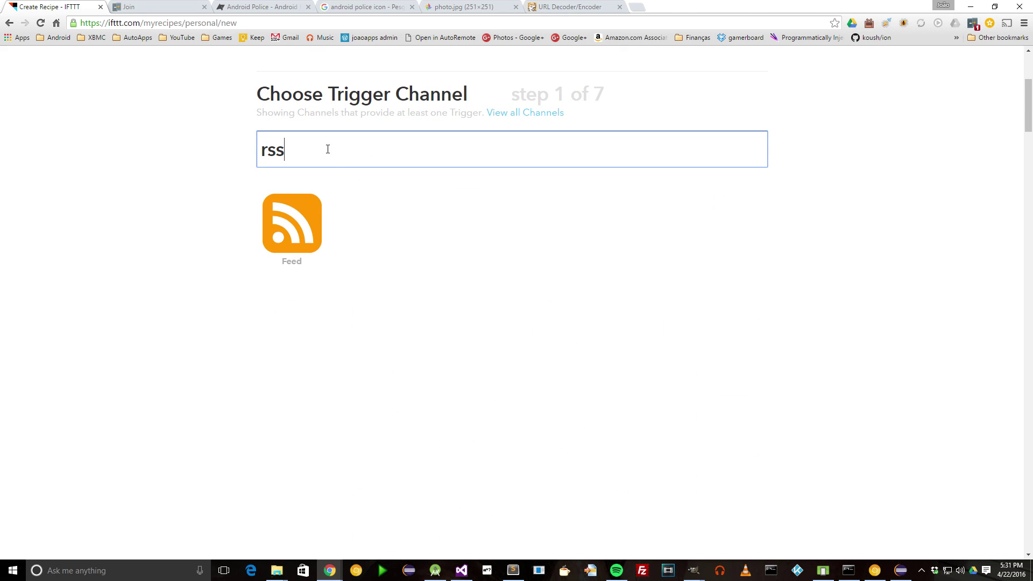
click(296, 228)
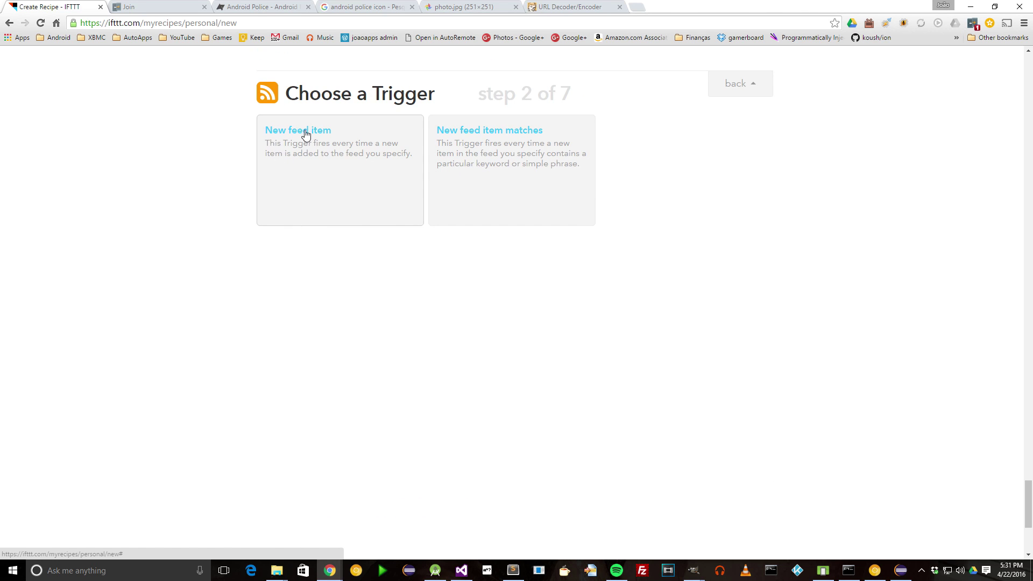
click(300, 144)
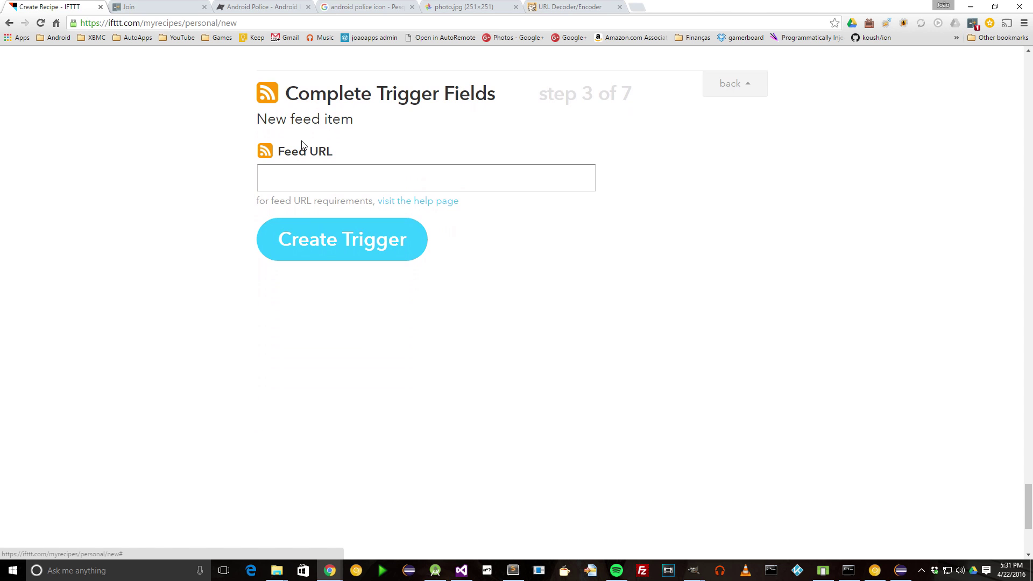
click(290, 172)
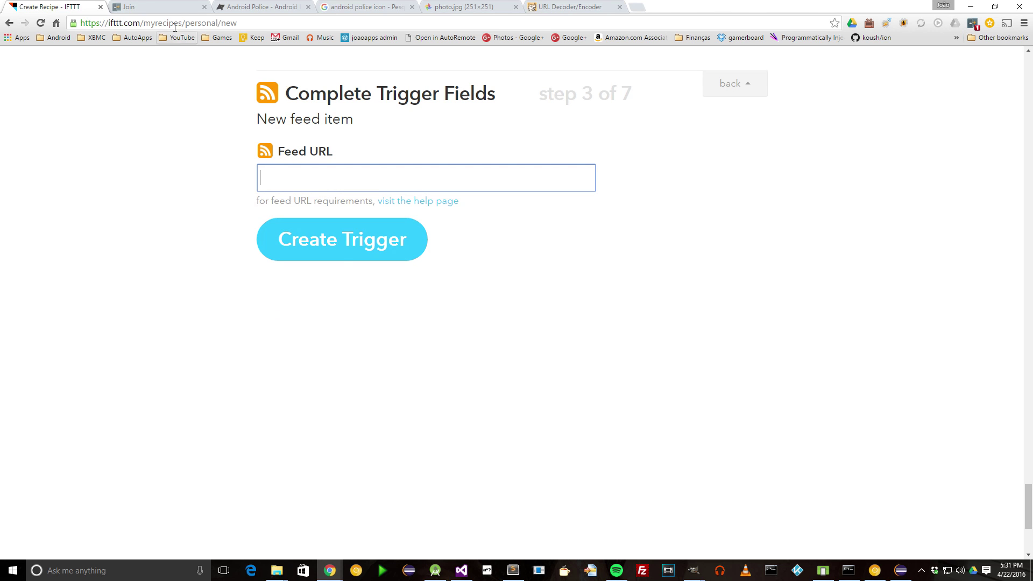
Copy the link address of Android Police's RSS icon under Follow Android Police
click(264, 7)
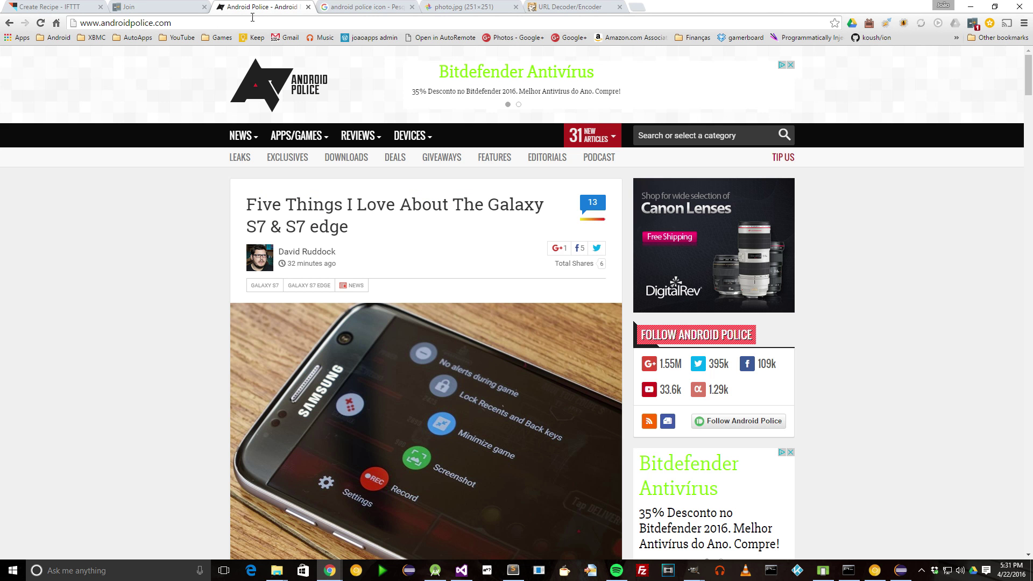
right_click(650, 425)
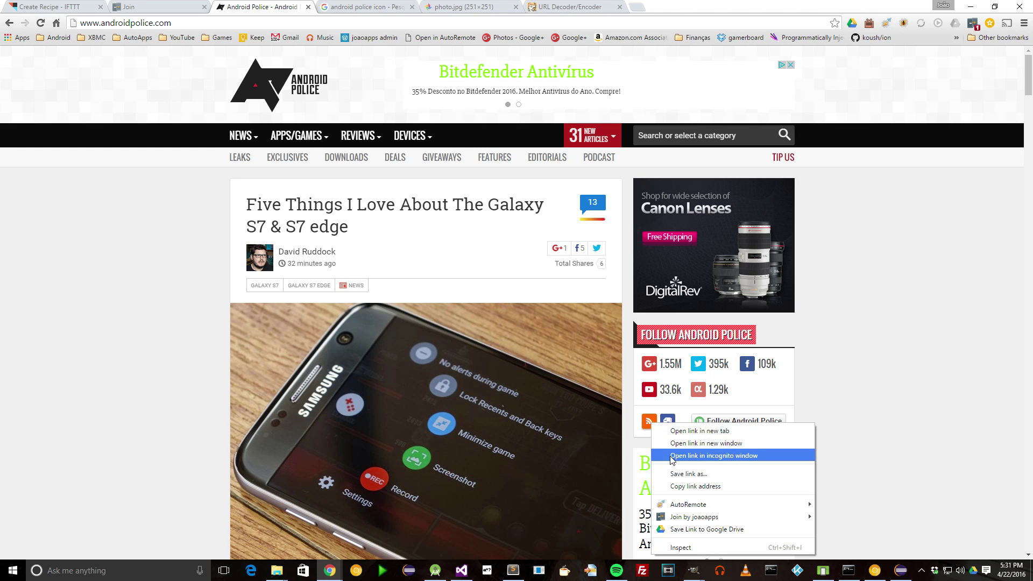
click(681, 487)
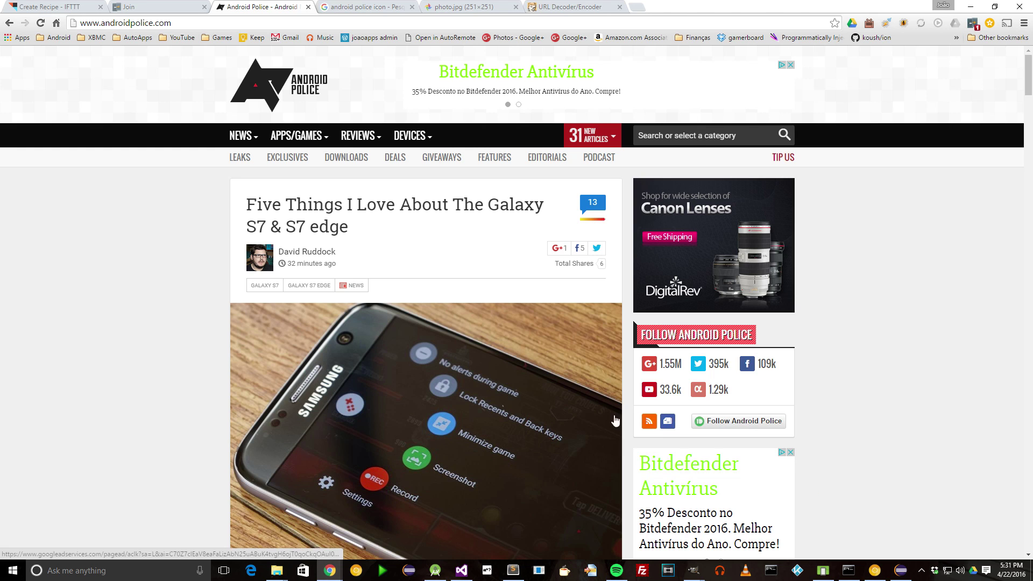
click(81, 9)
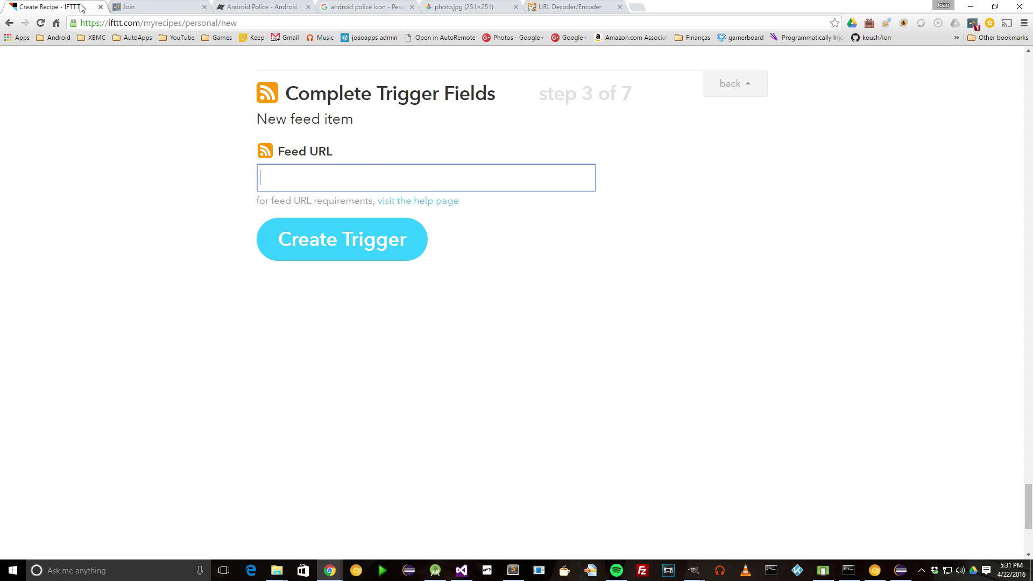
right_click(289, 183)
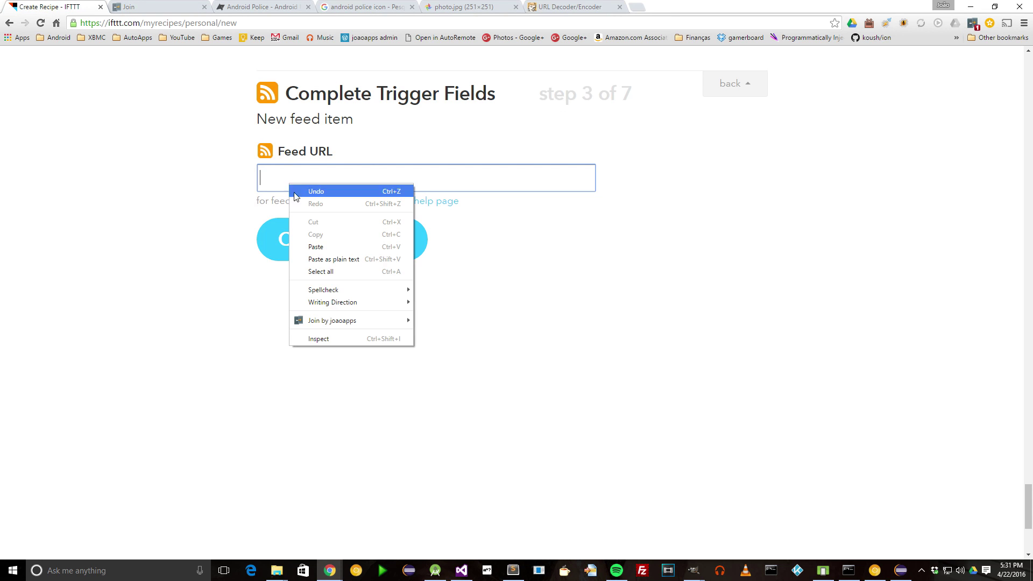
click(314, 248)
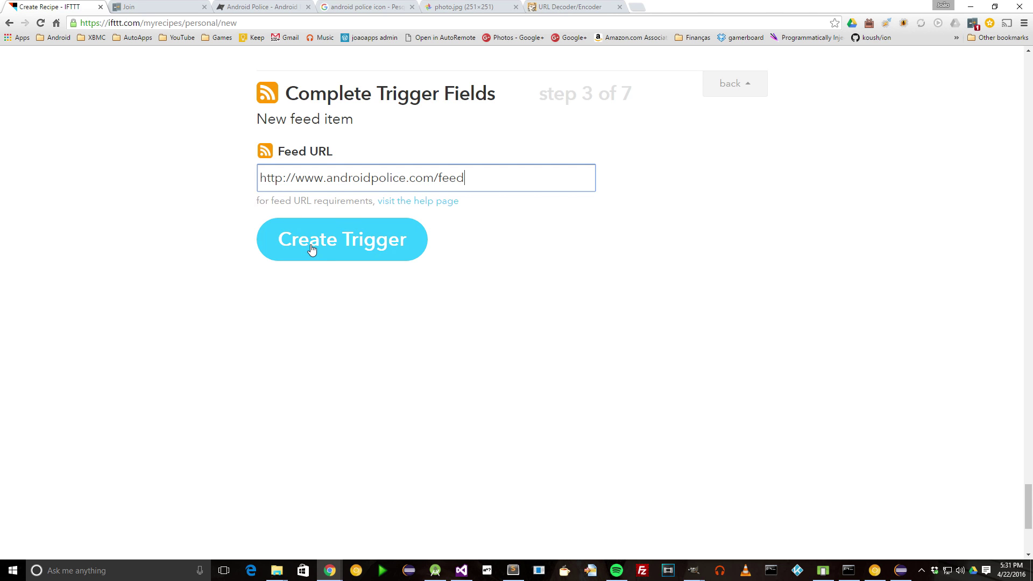
click(311, 248)
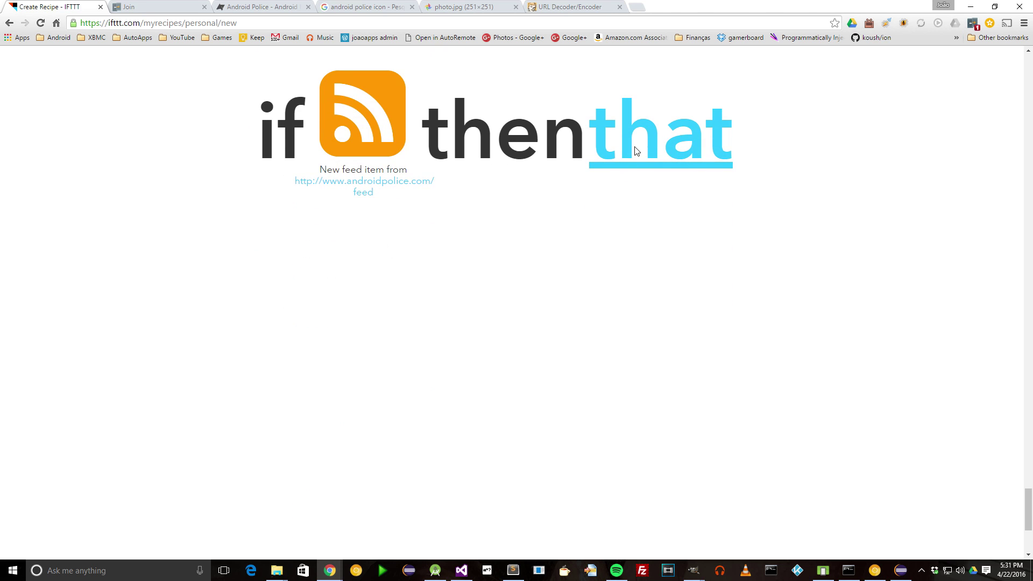
Choose Maker's 'Make a web request' as the action, found by searching 'maker'
click(367, 154)
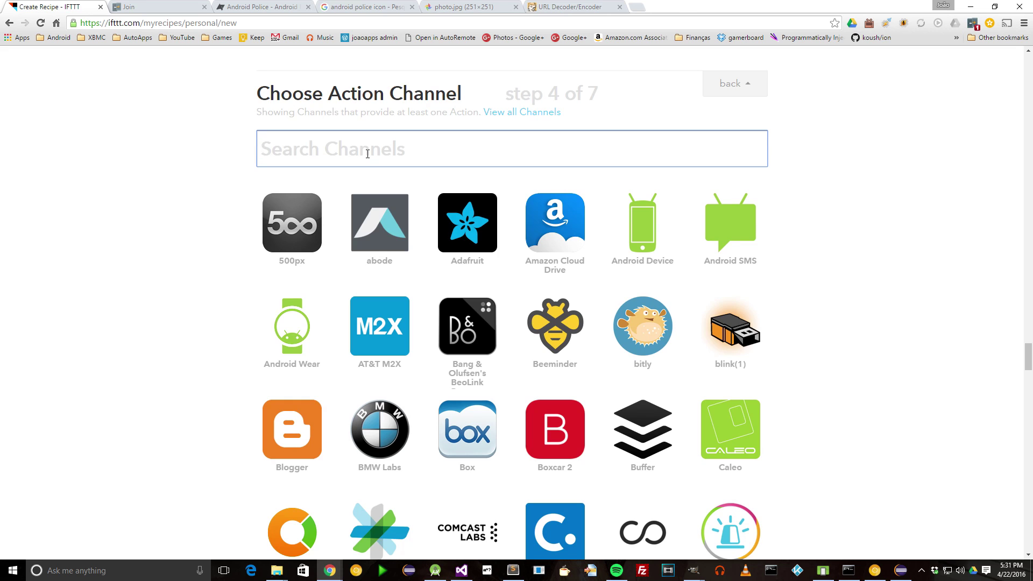
text(maker)
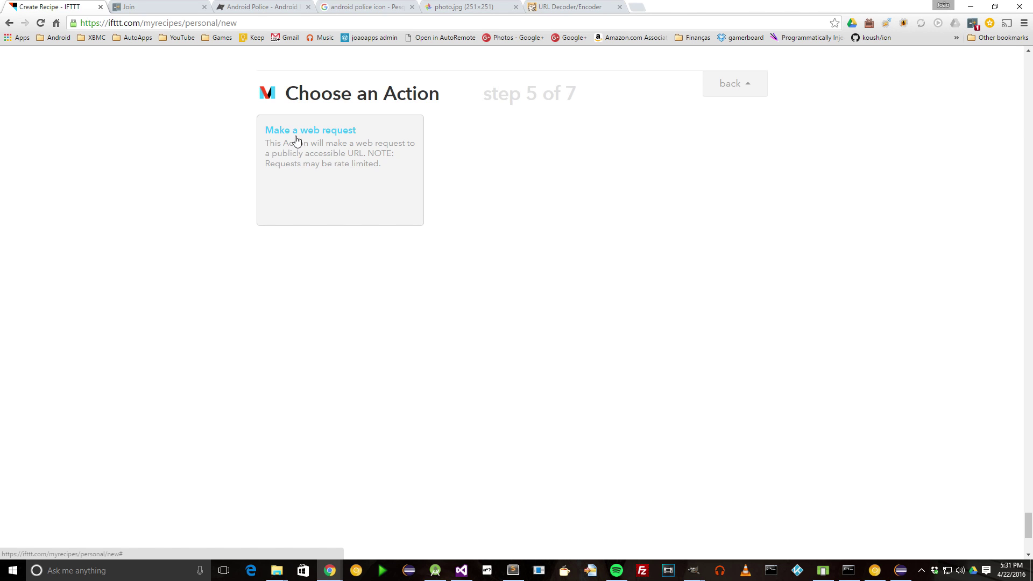
click(297, 141)
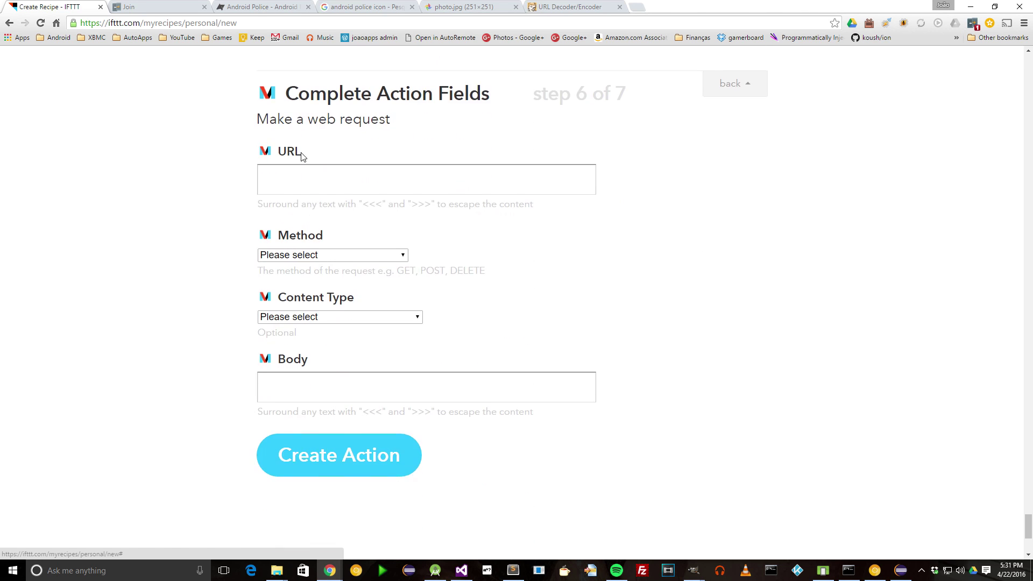
click(297, 180)
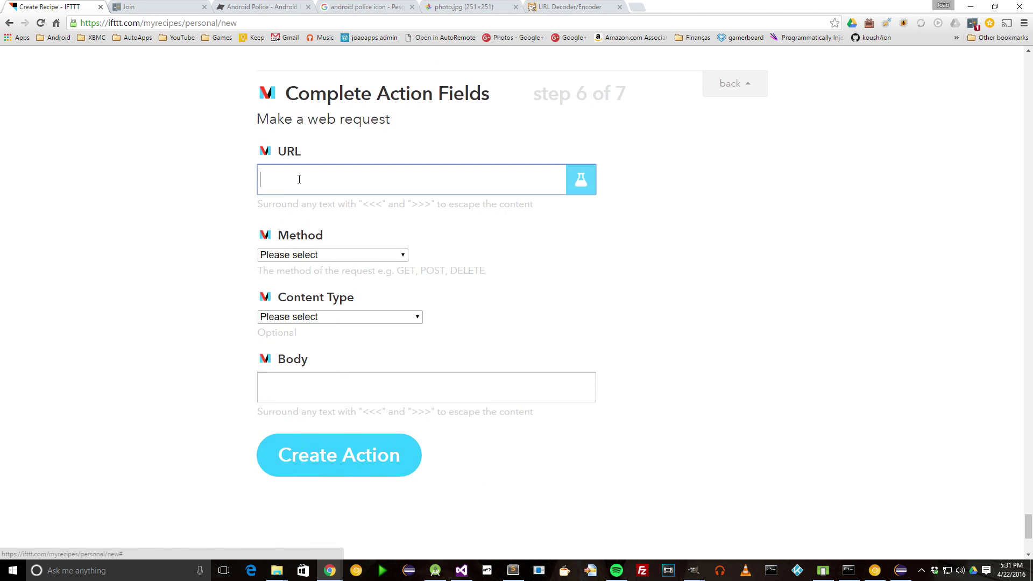
Fill Join's push form with text 'some text', title 'a title', icon 'icon' and url 'url of page'
click(150, 7)
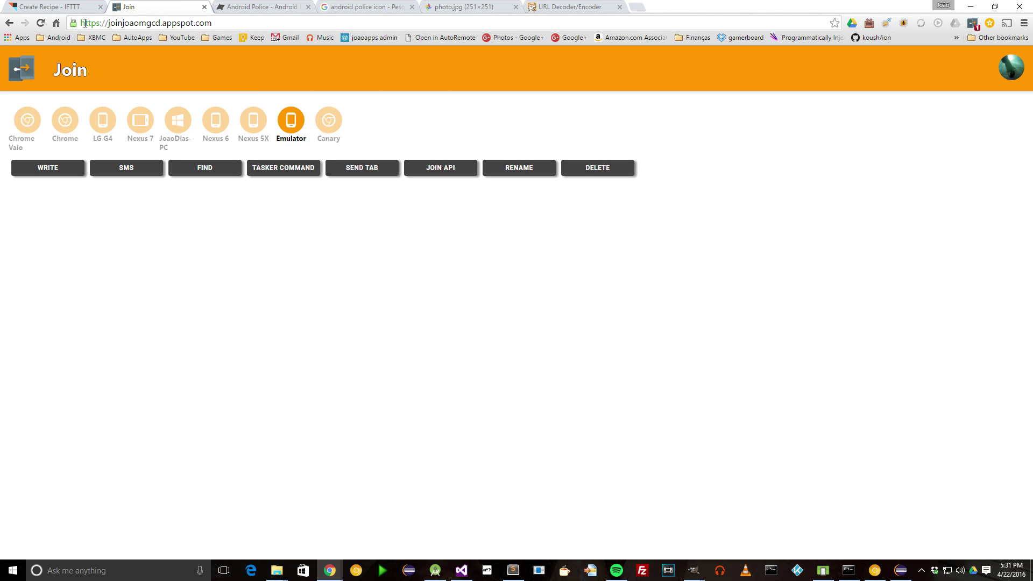
drag(80, 23, 276, 22)
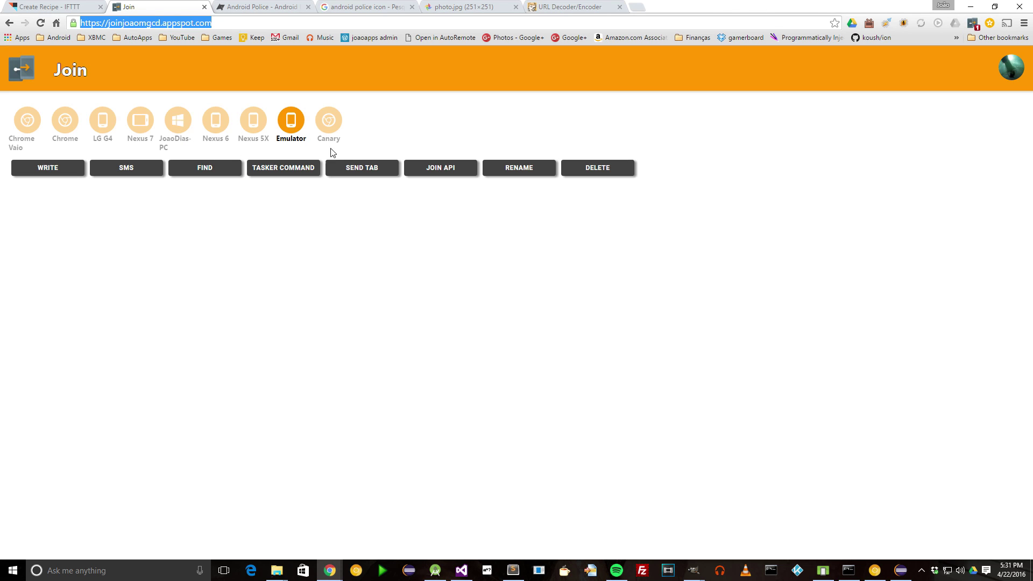
click(429, 170)
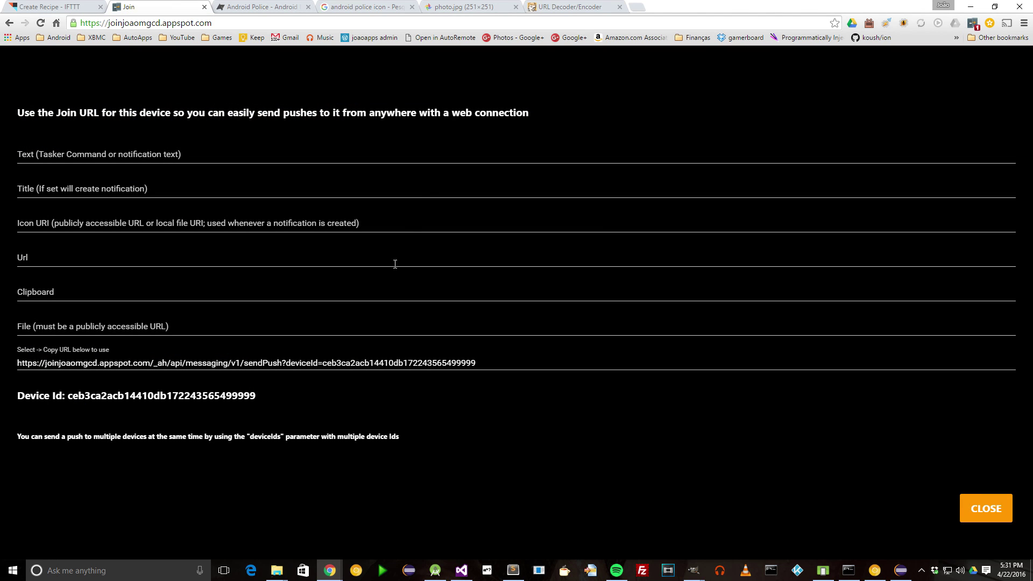
click(61, 159)
text(some text)
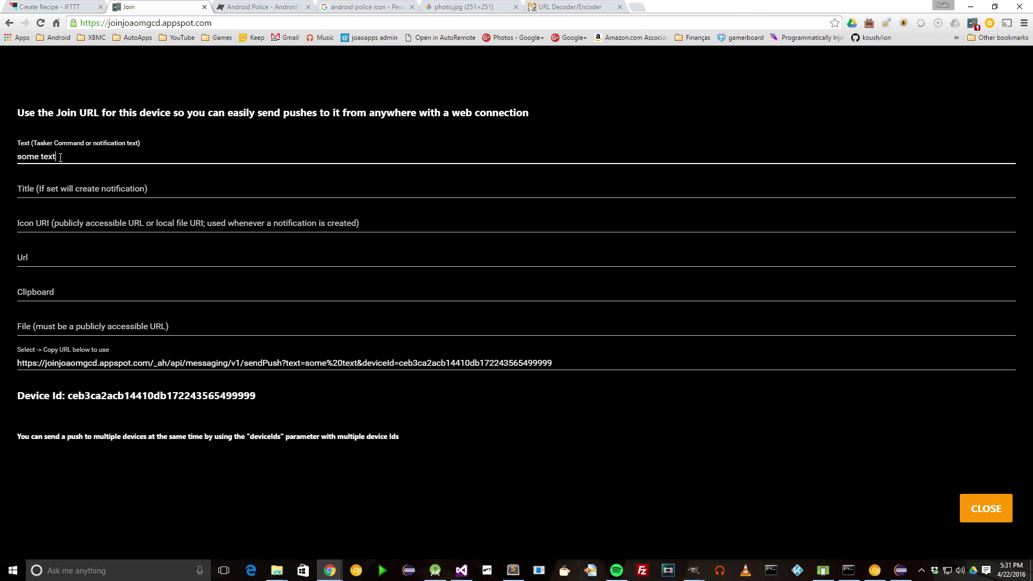
click(60, 186)
text(a title)
click(52, 226)
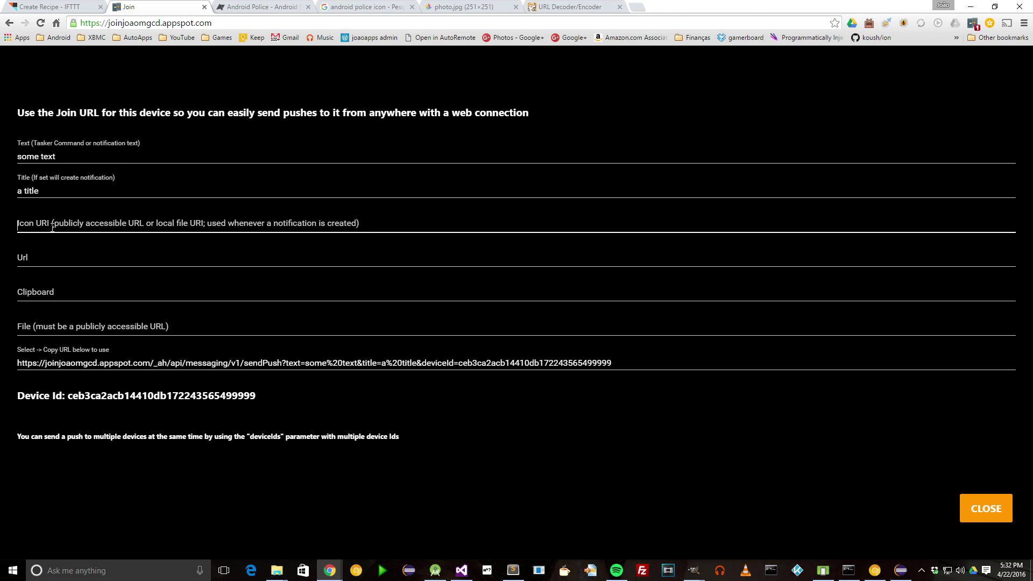
text(icon)
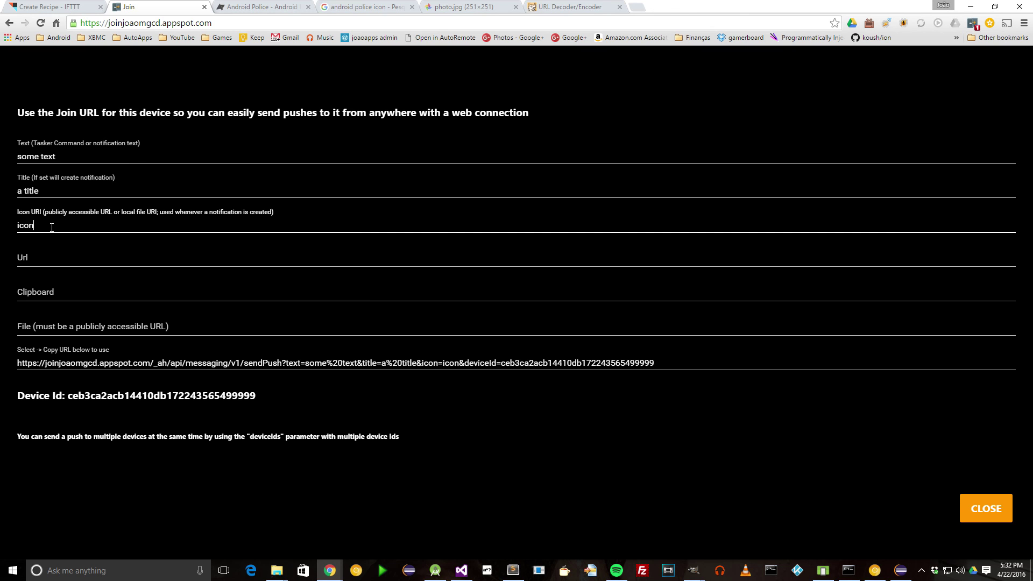
click(42, 255)
text(url of page)
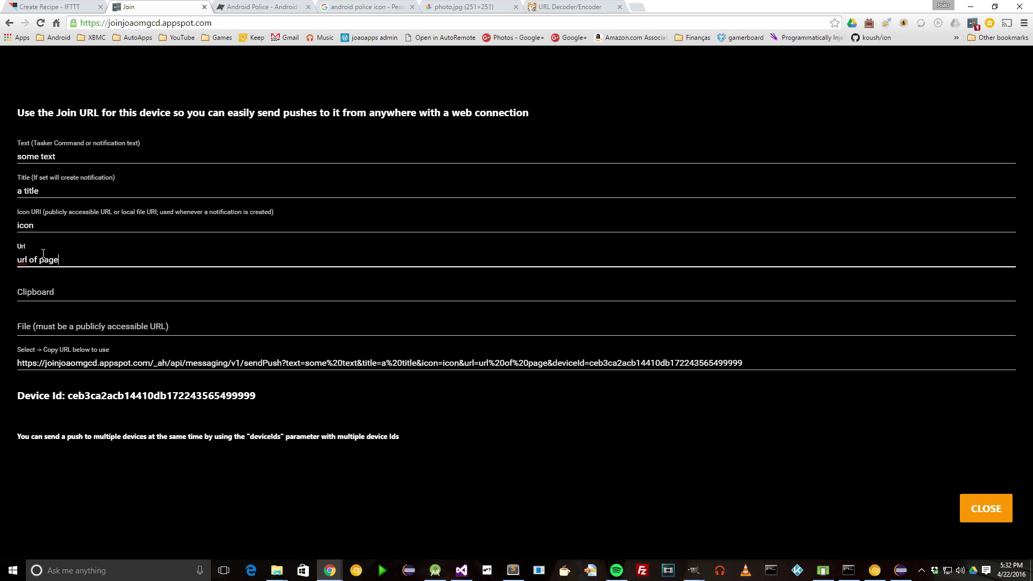
Copy the generated Join sendPush URL
drag(19, 364, 860, 362)
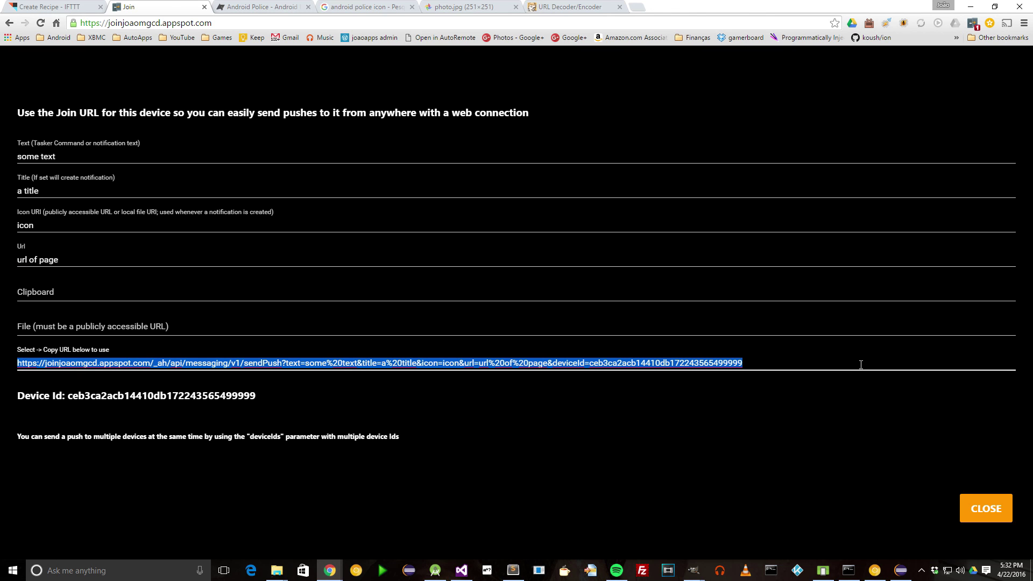
right_click(115, 366)
click(151, 389)
Paste the Join sendPush URL into the web request's URL field
click(51, 7)
right_click(297, 174)
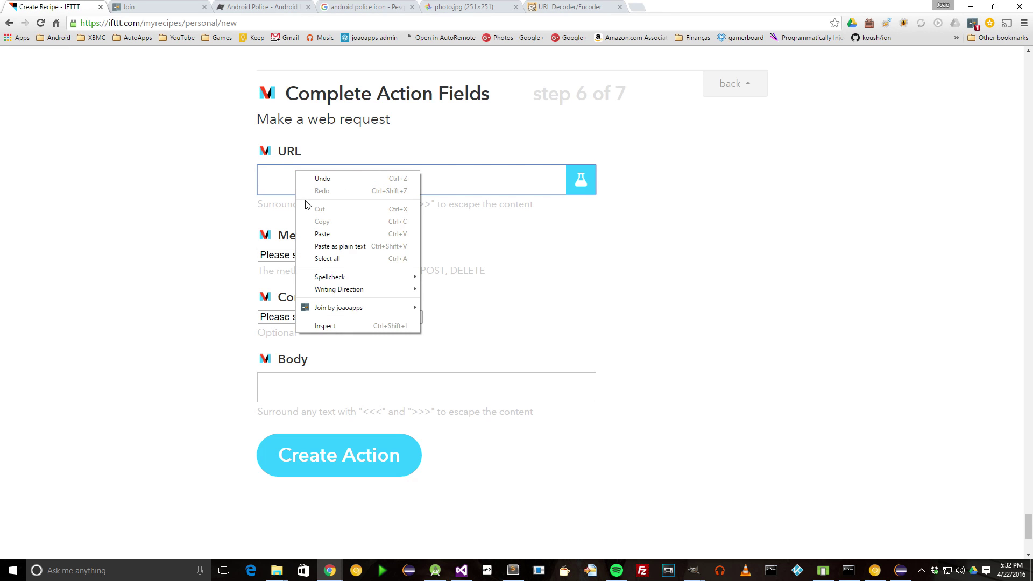
click(322, 234)
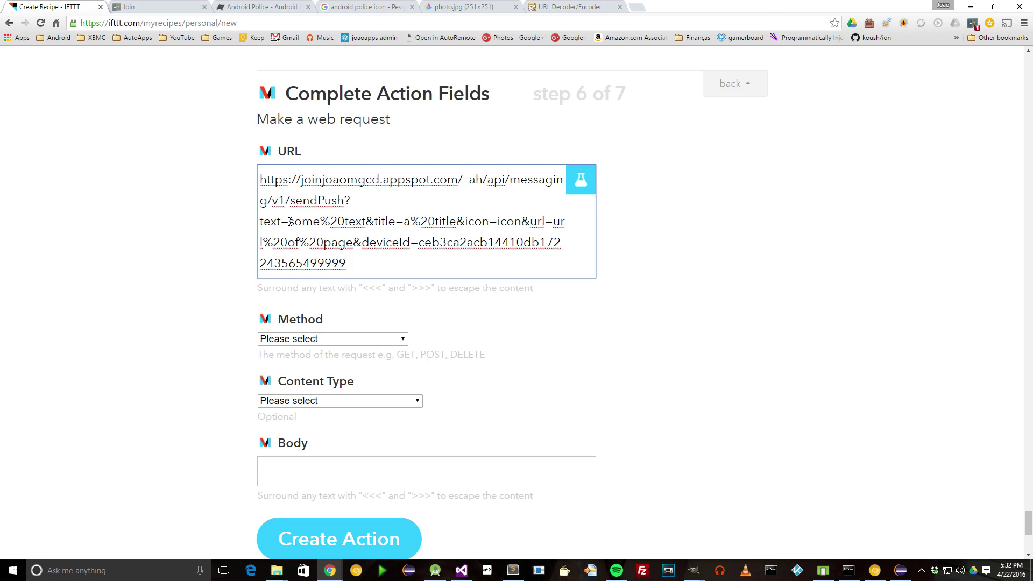
Replace the some%20text value after text= with empty <<<>>> escape markers
drag(289, 221, 365, 222)
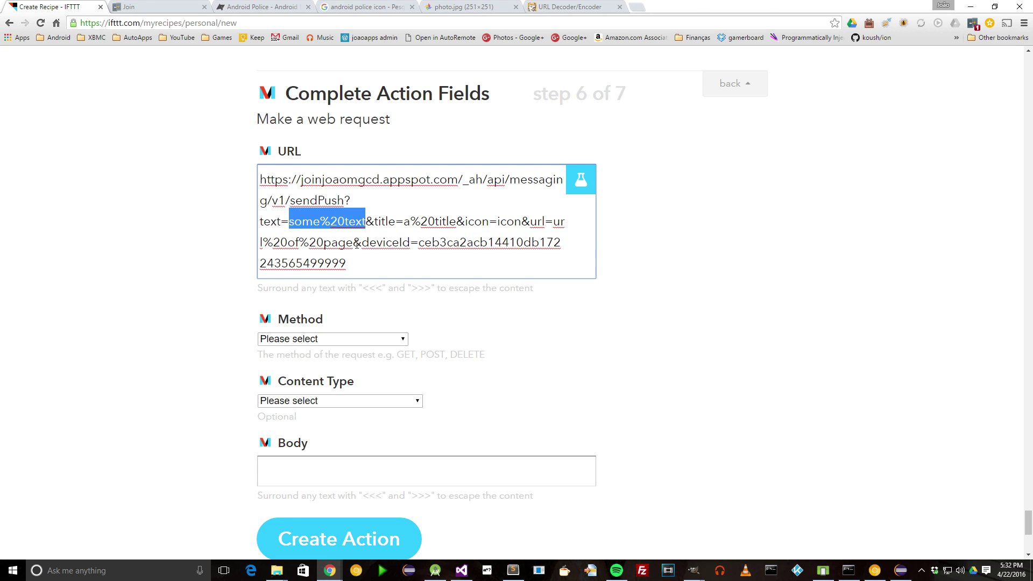
drag(363, 289, 381, 289)
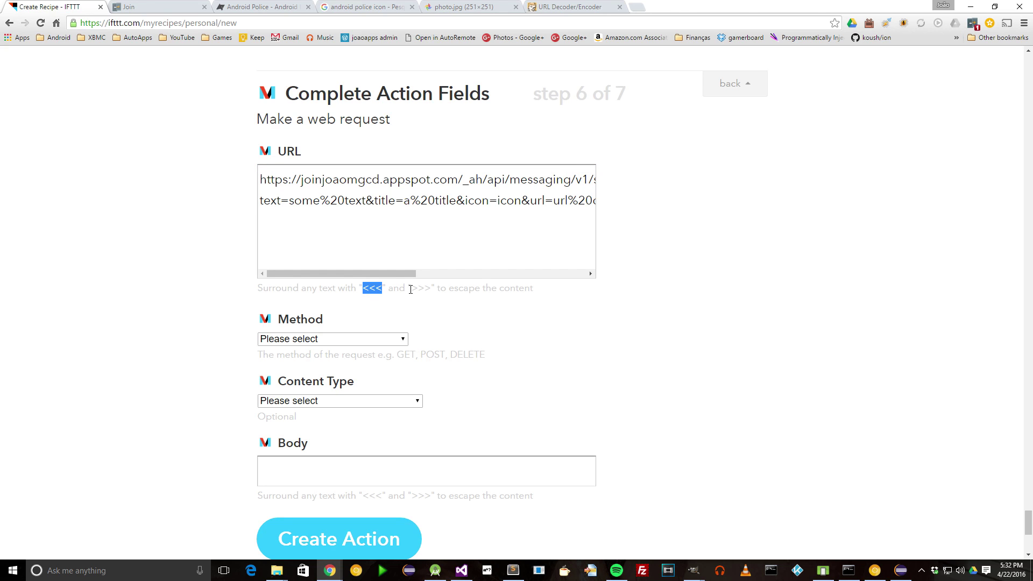
drag(412, 289, 431, 289)
click(323, 194)
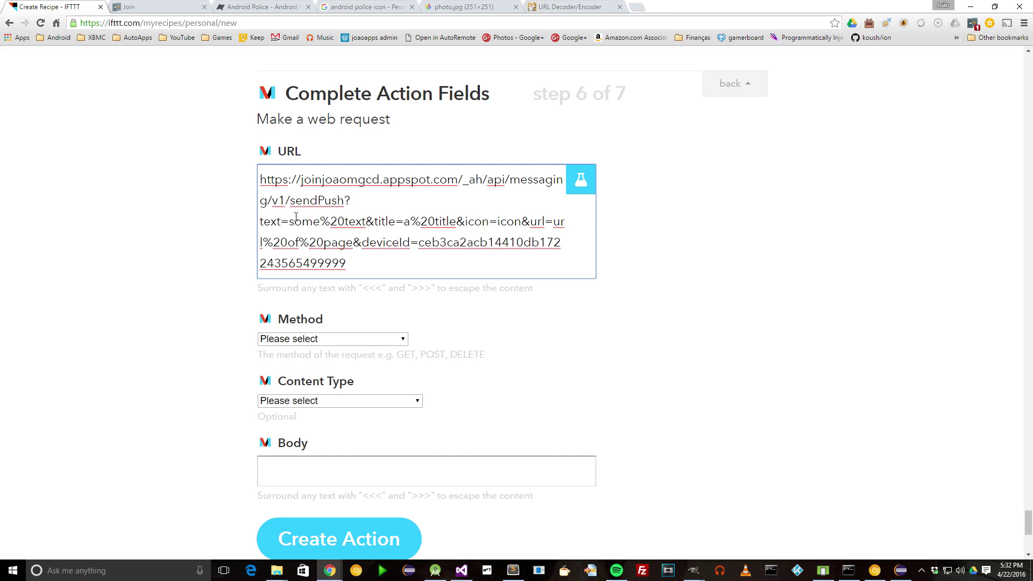
drag(289, 221, 366, 221)
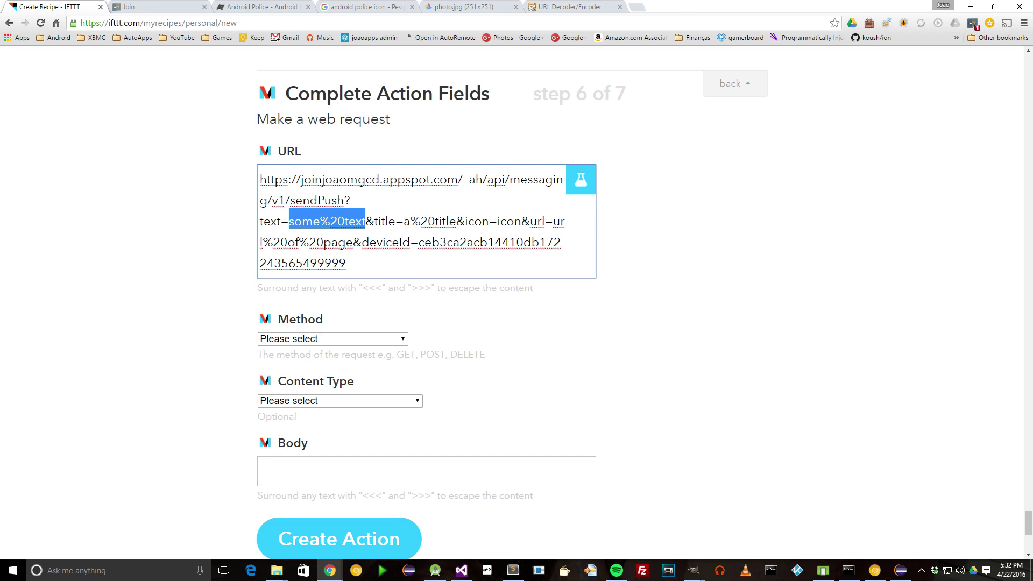
text(<<<>>>)
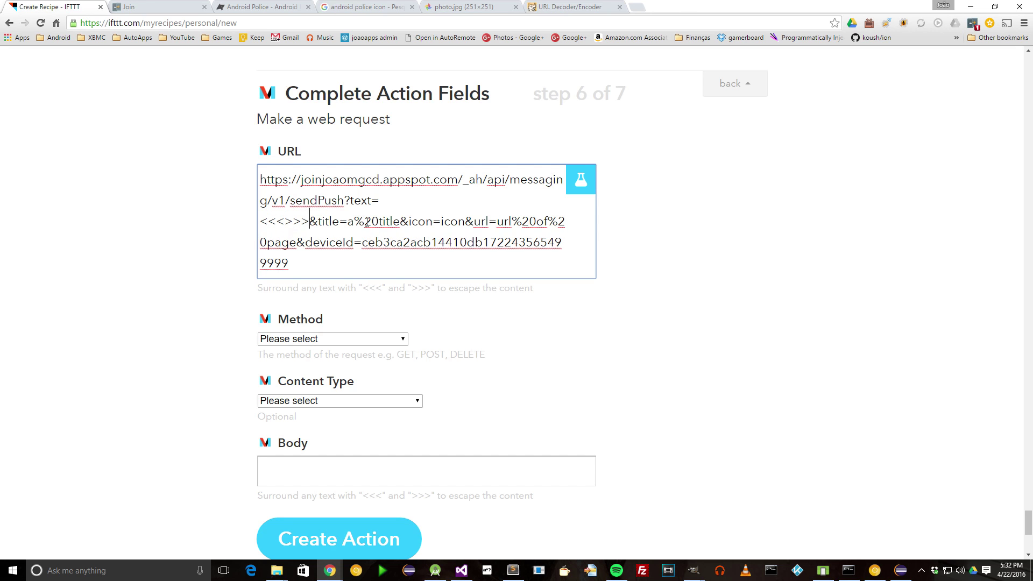
Insert the EntryTitle ingredient inside the <<<>>> markers as the push text
click(582, 181)
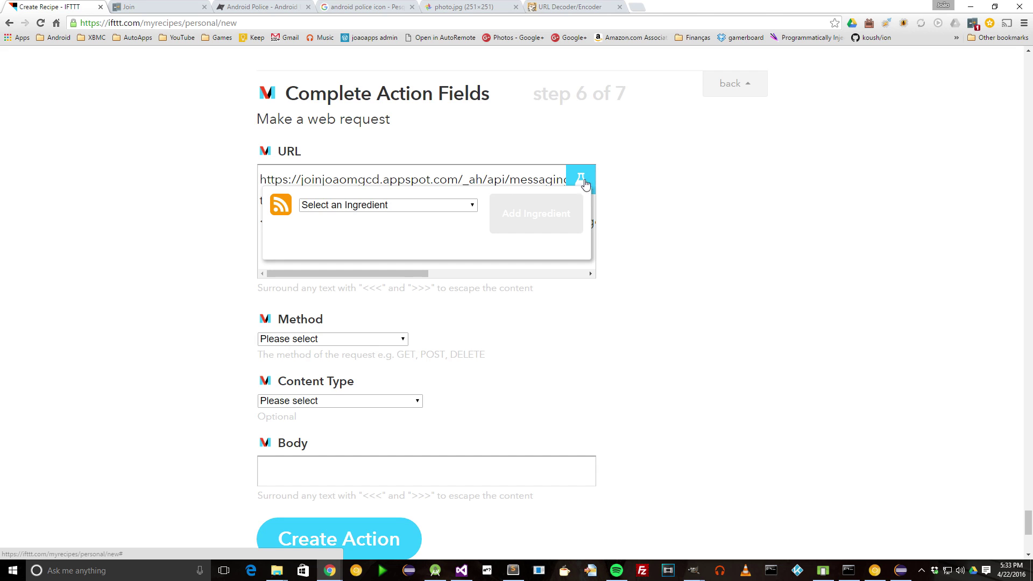
click(434, 204)
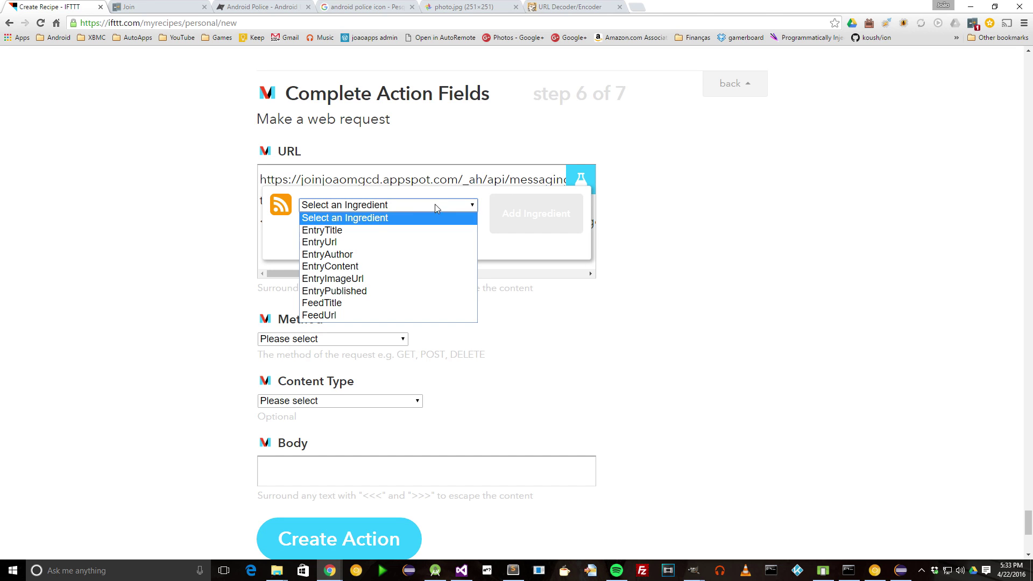
click(329, 230)
click(521, 217)
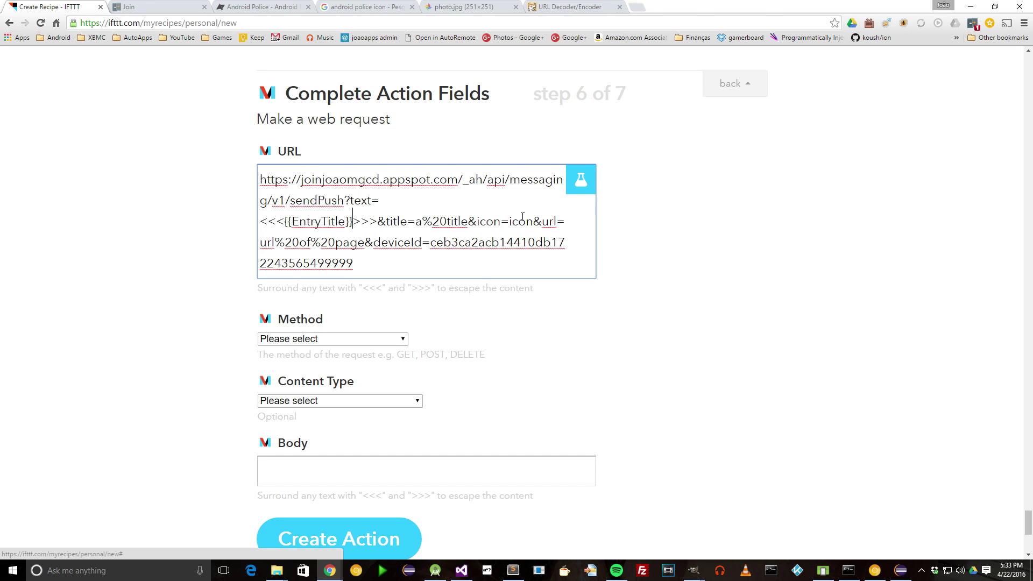
Change the push title value from a%20title to Android Police
drag(415, 222, 467, 222)
key(BackSpace)
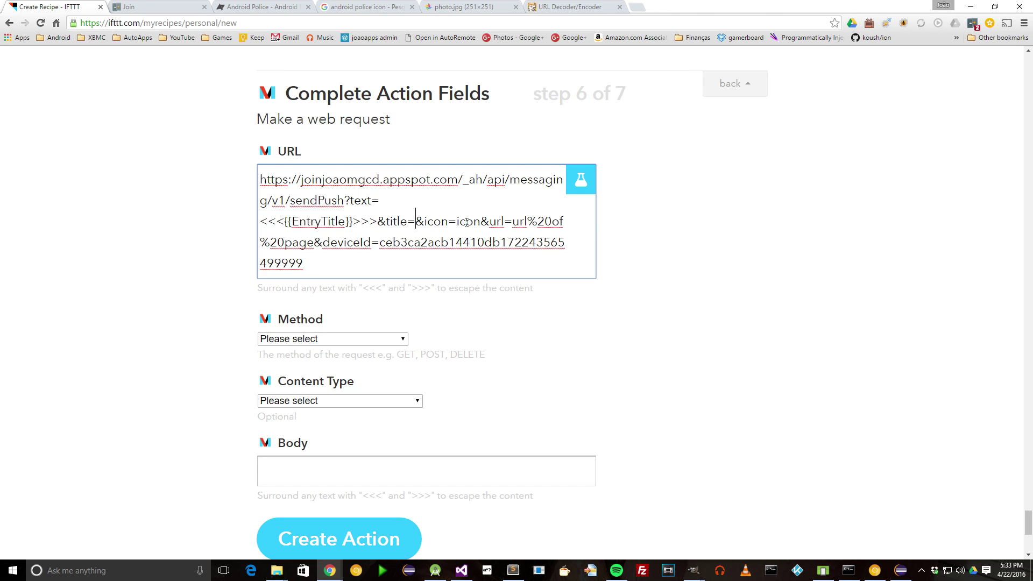
text(Android P)
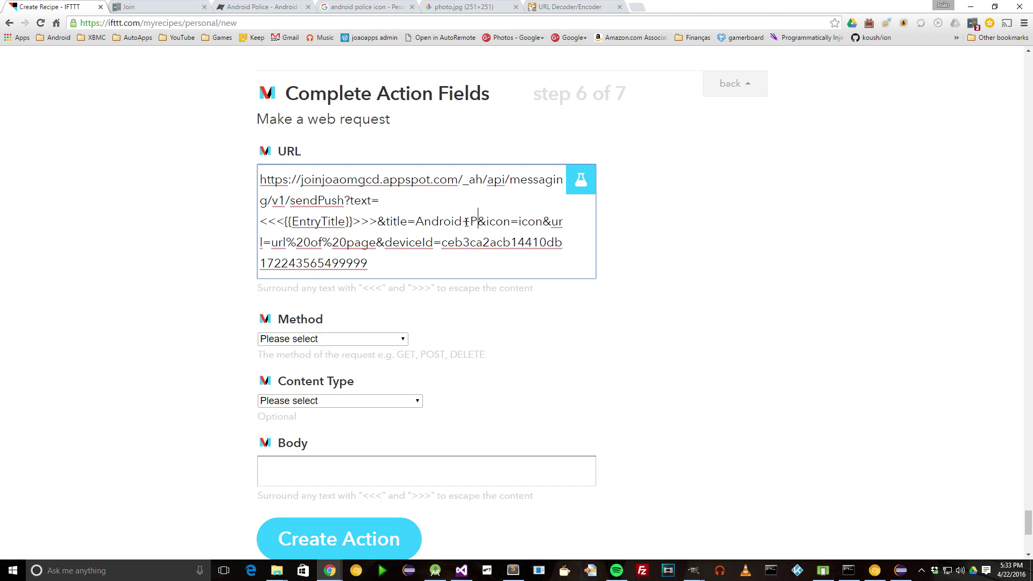
text(olice)
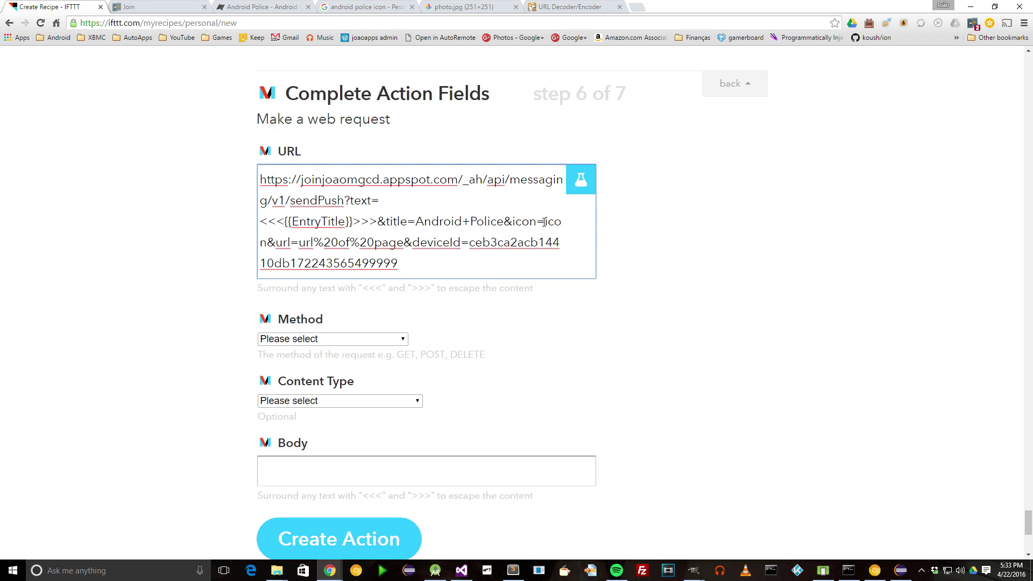
drag(544, 222, 271, 237)
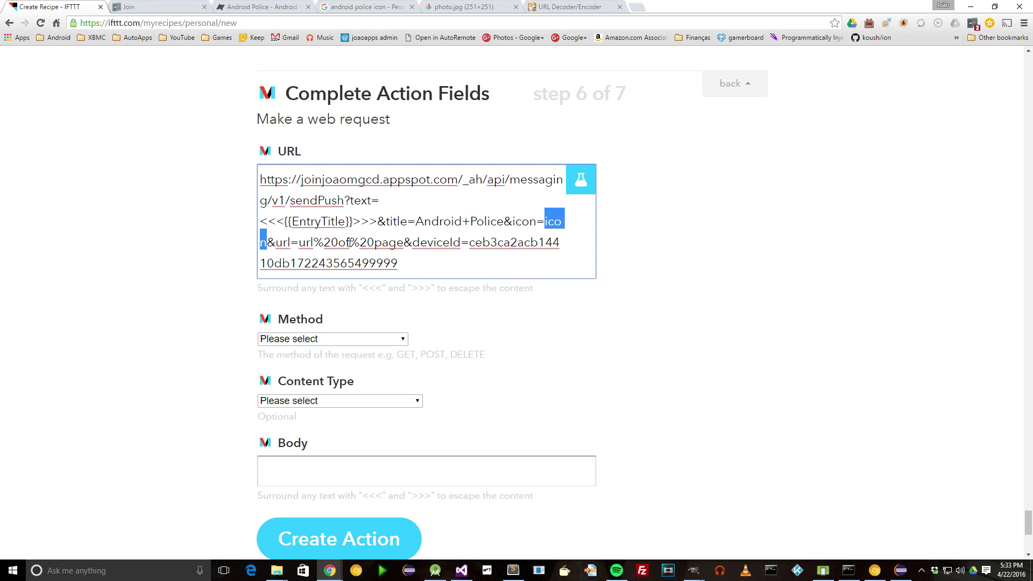
Copy the address of the Android Police logo image photo.jpg
click(466, 6)
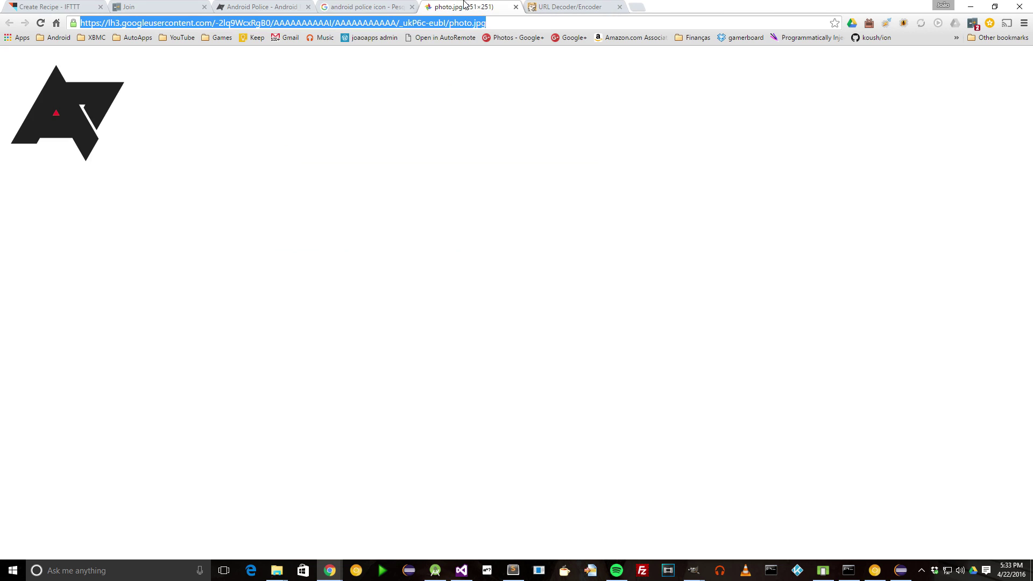
right_click(202, 25)
click(220, 65)
Percent-encode the logo address in the URL Decoder/Encoder and copy the encoded result
click(547, 8)
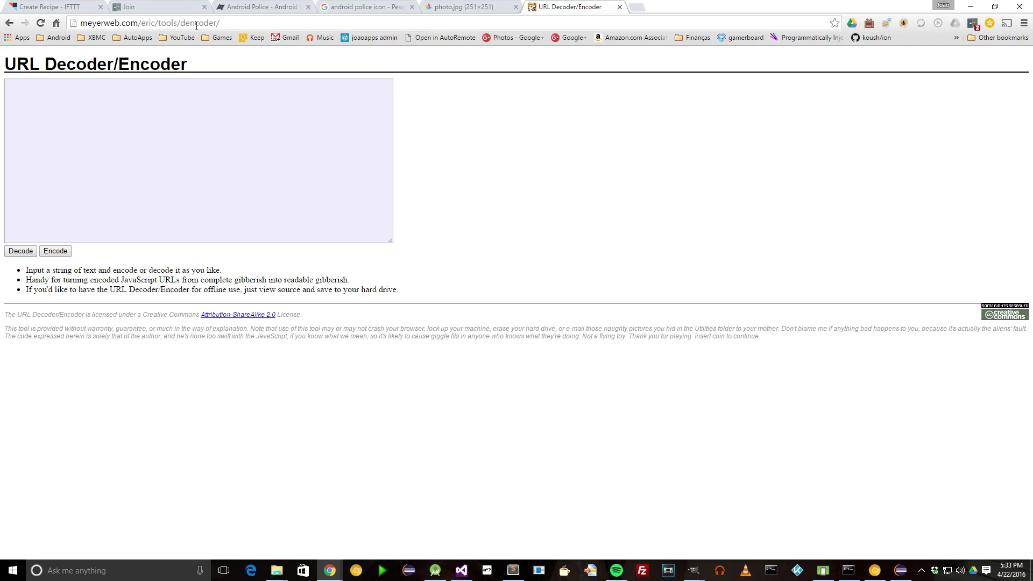
right_click(70, 110)
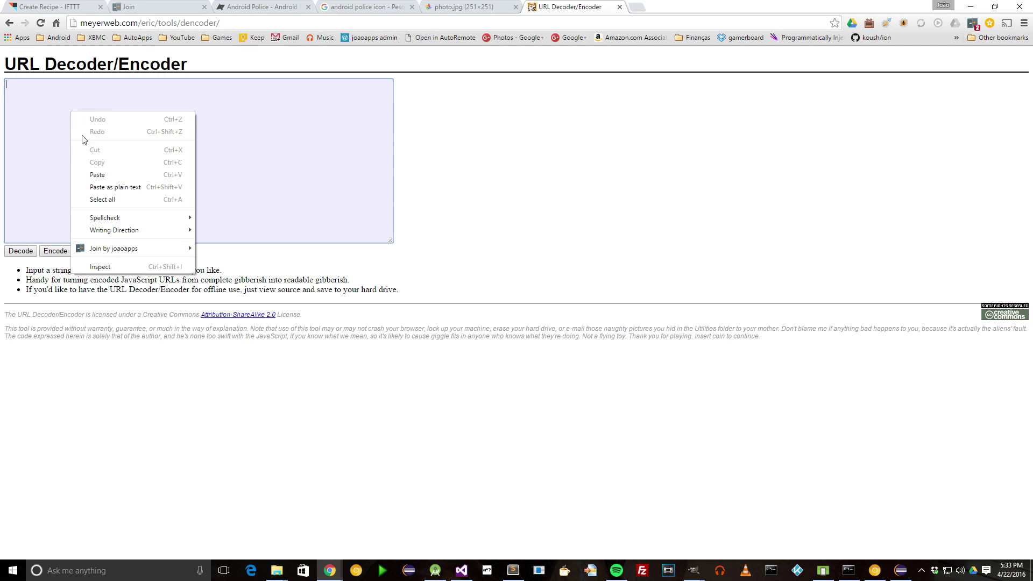
click(92, 173)
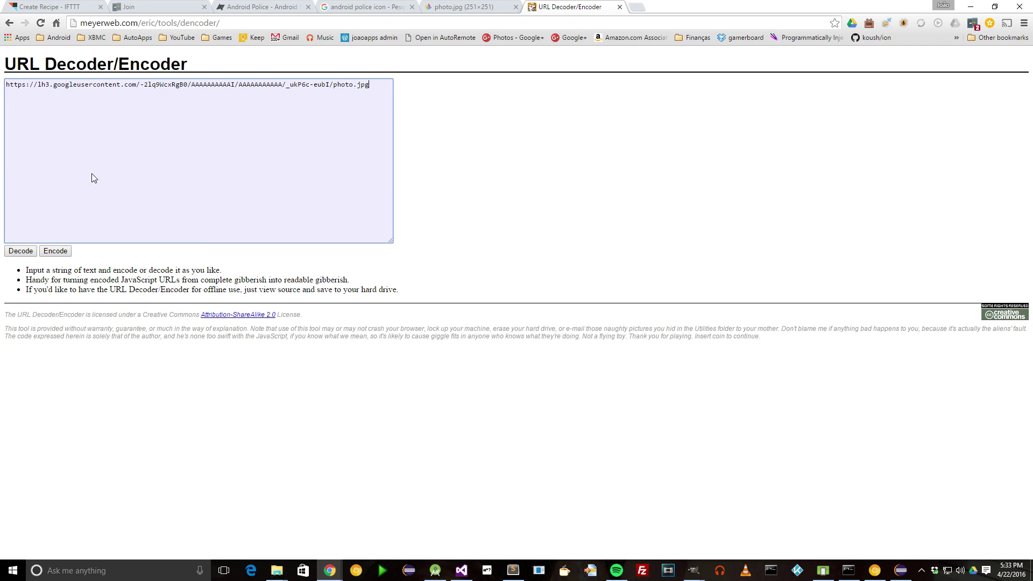
click(56, 252)
drag(72, 111, 2, 79)
right_click(48, 91)
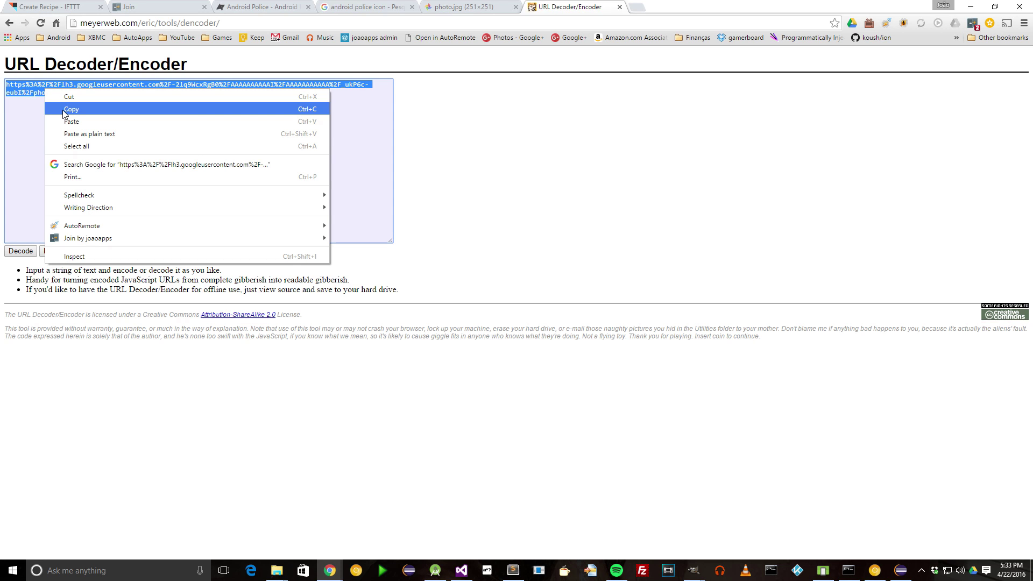
click(64, 111)
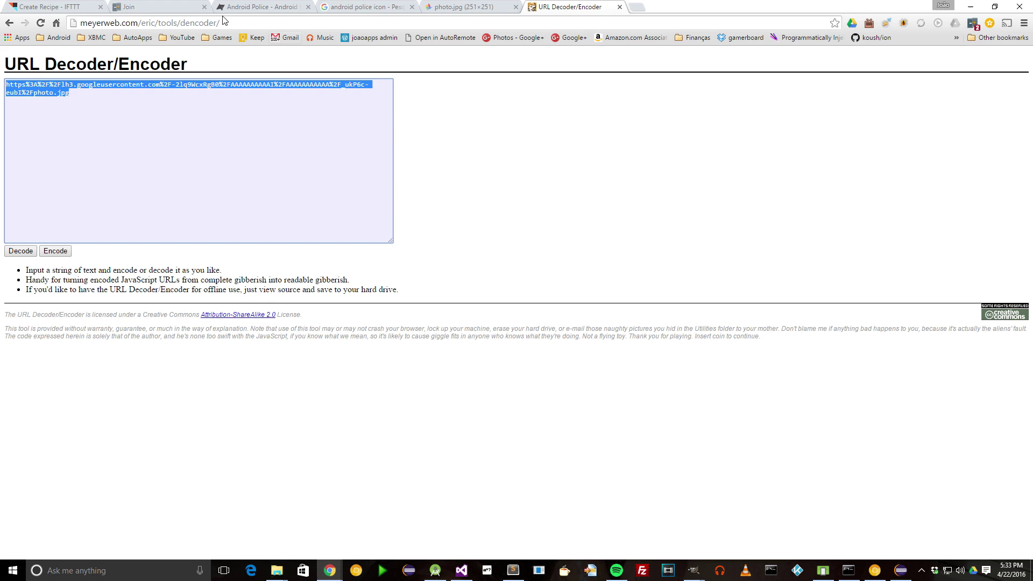
click(54, 6)
Paste the encoded photo URL as the icon value and replace url%20of%20page with <<<>>>
right_click(555, 226)
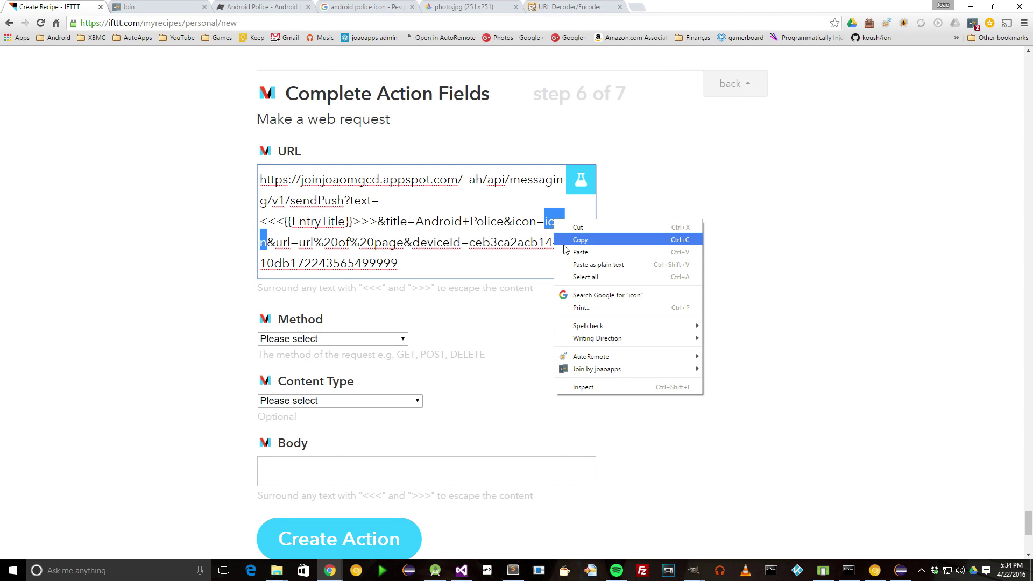
click(580, 252)
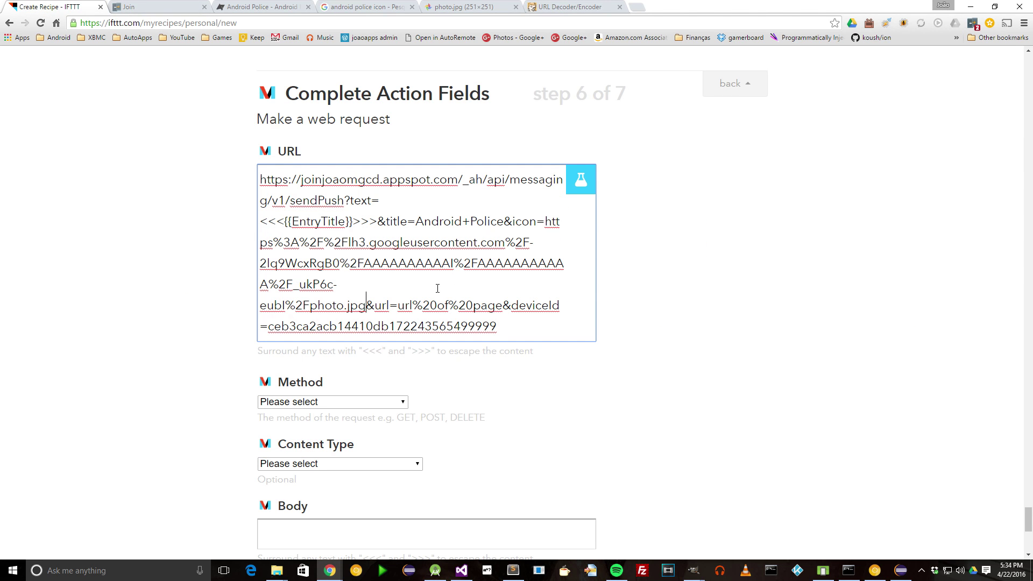
click(401, 306)
drag(402, 305, 503, 305)
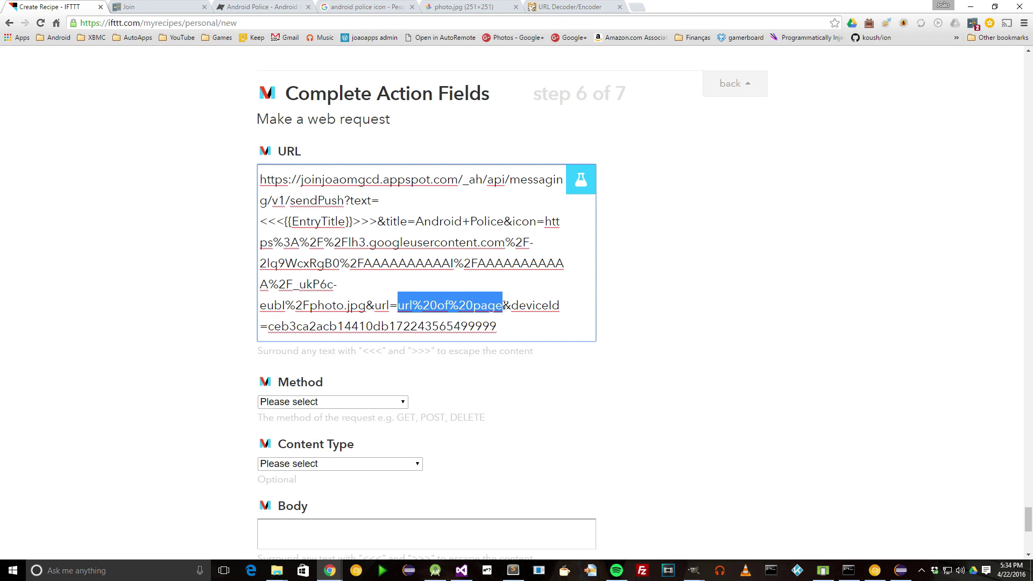
text(<<<>>>)
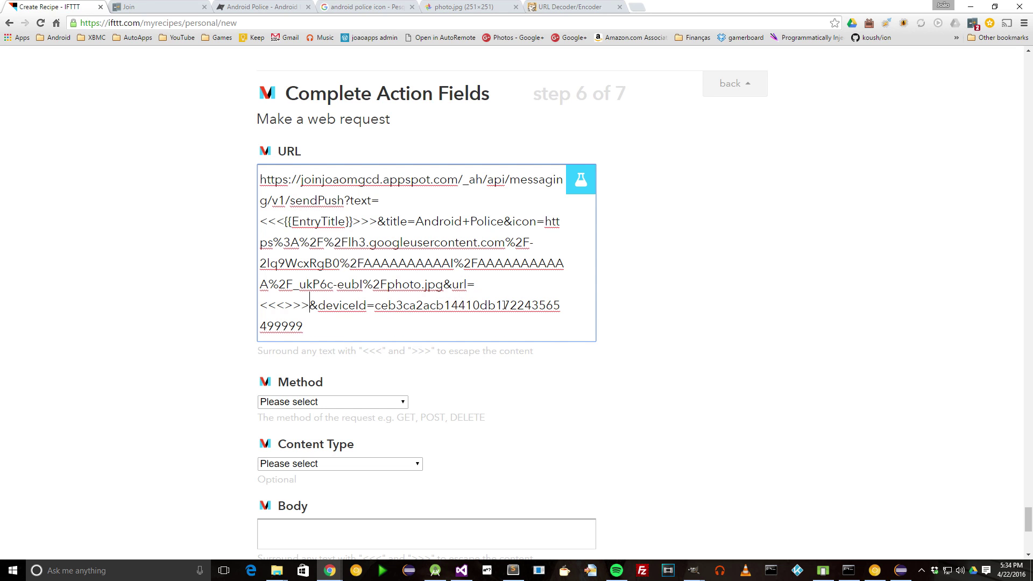
key(Left)
key(Left)
key(Left)
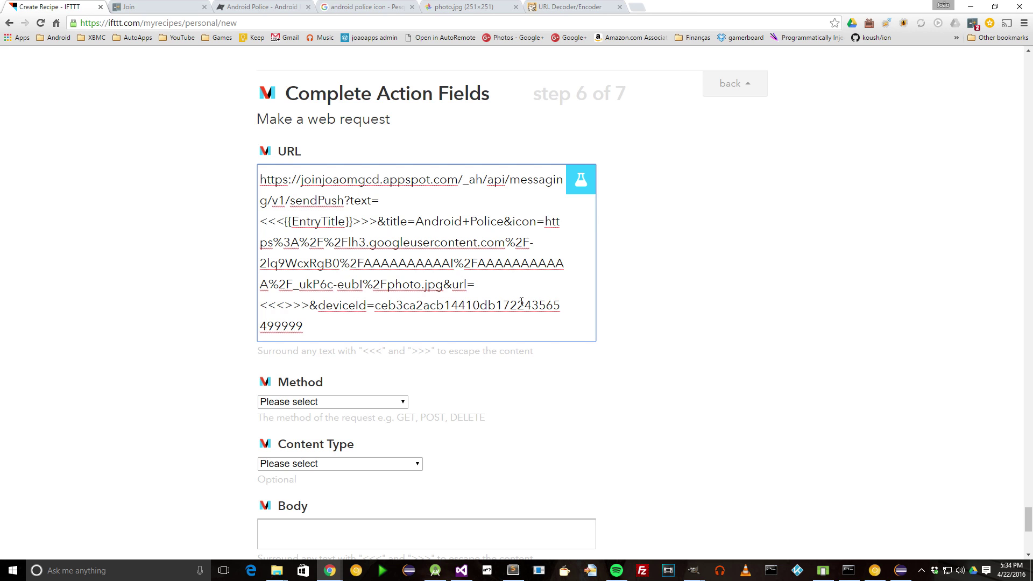
Insert the EntryUrl ingredient between the url value's <<<>>> markers
click(581, 180)
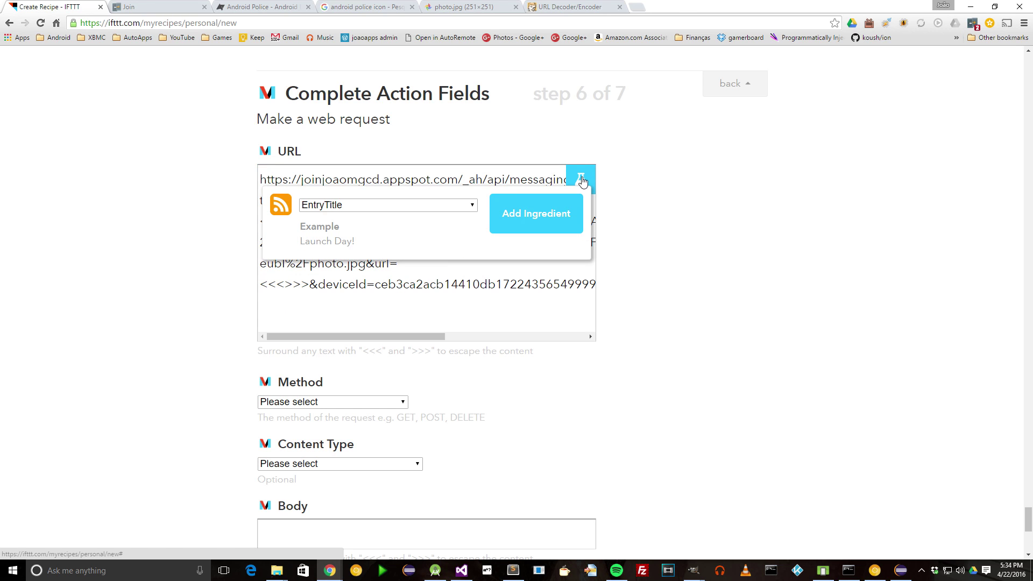
click(458, 209)
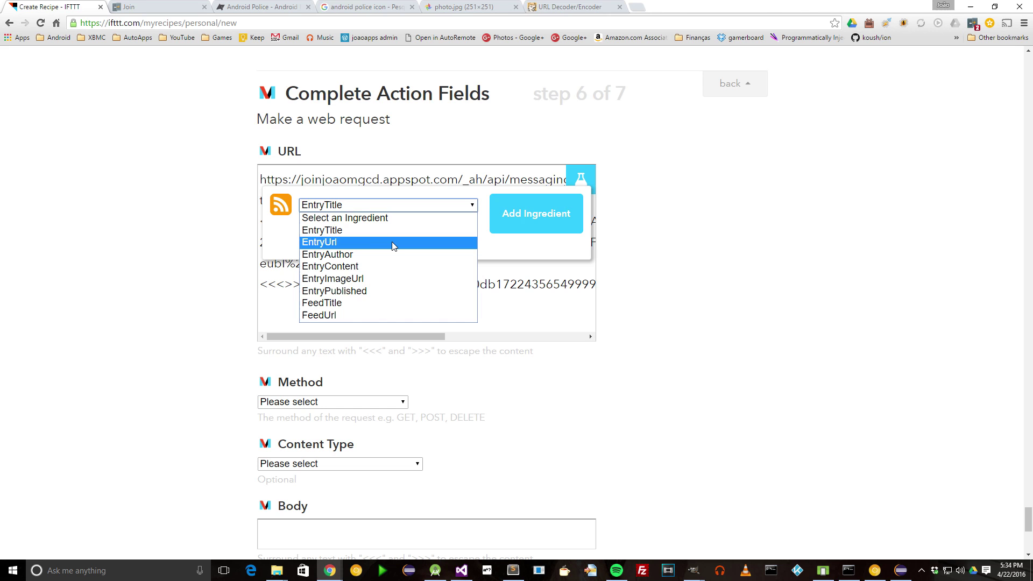
click(324, 242)
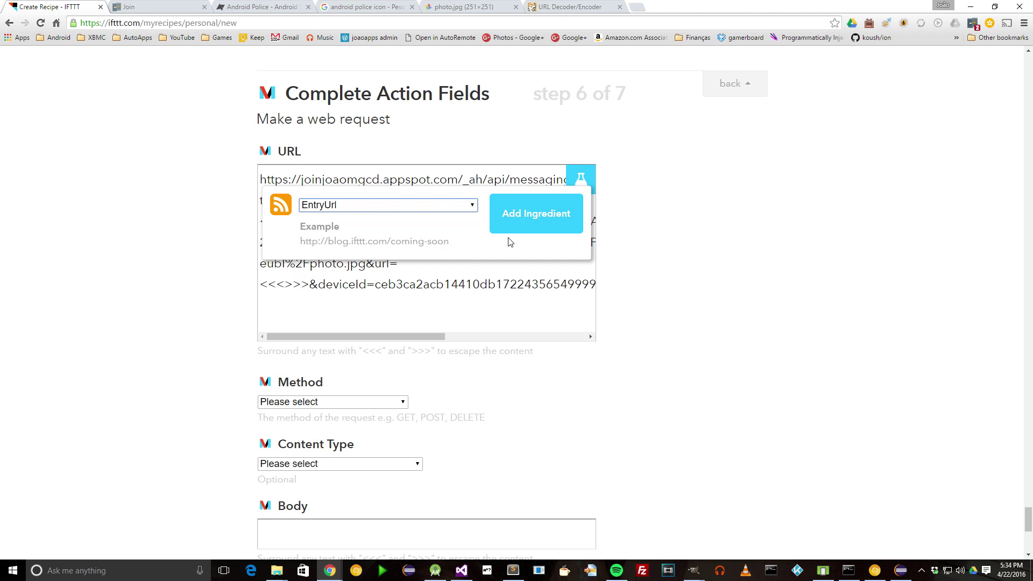
click(528, 226)
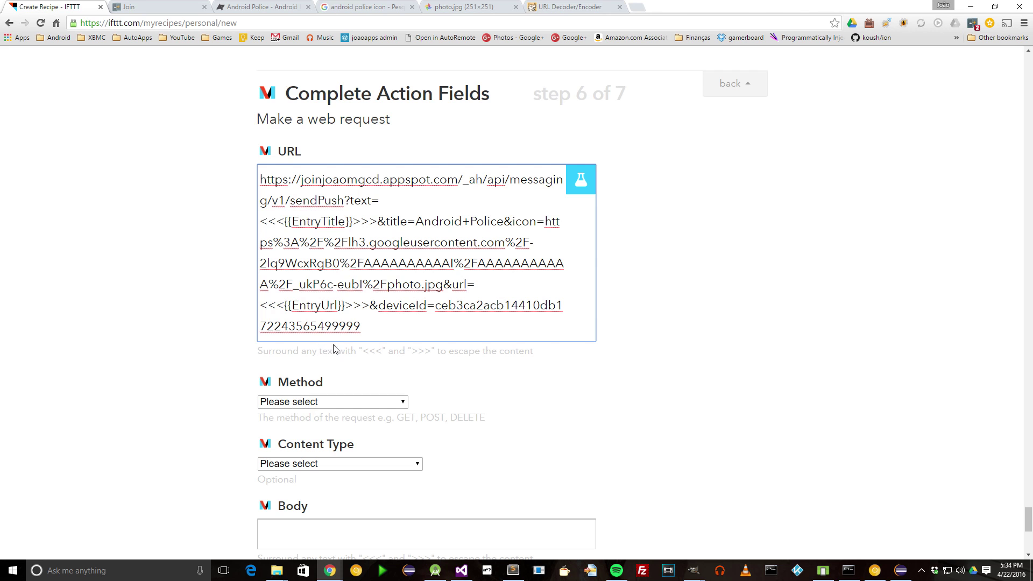
drag(376, 328, 256, 208)
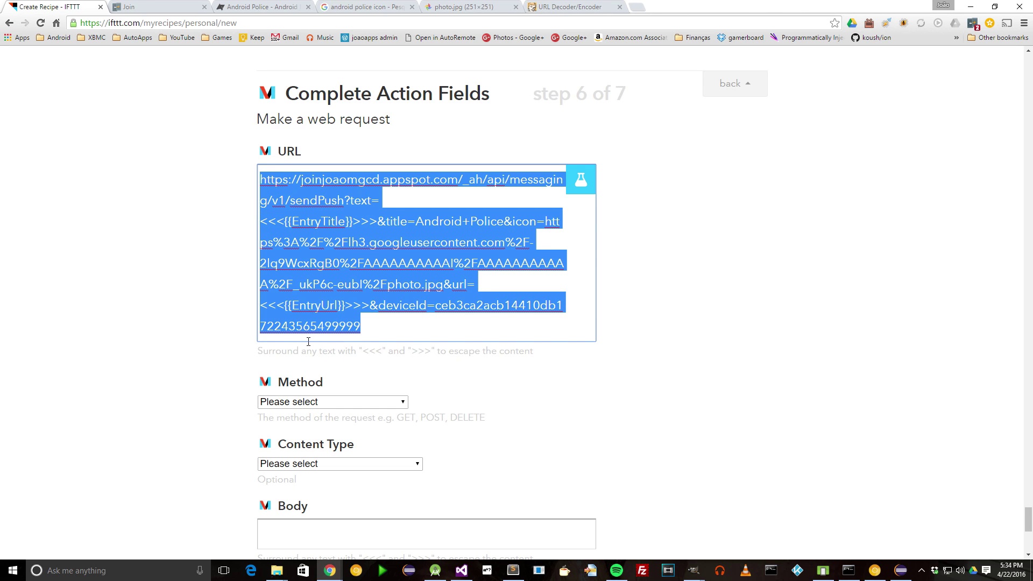
Set the web request method to GET and create the action
click(306, 402)
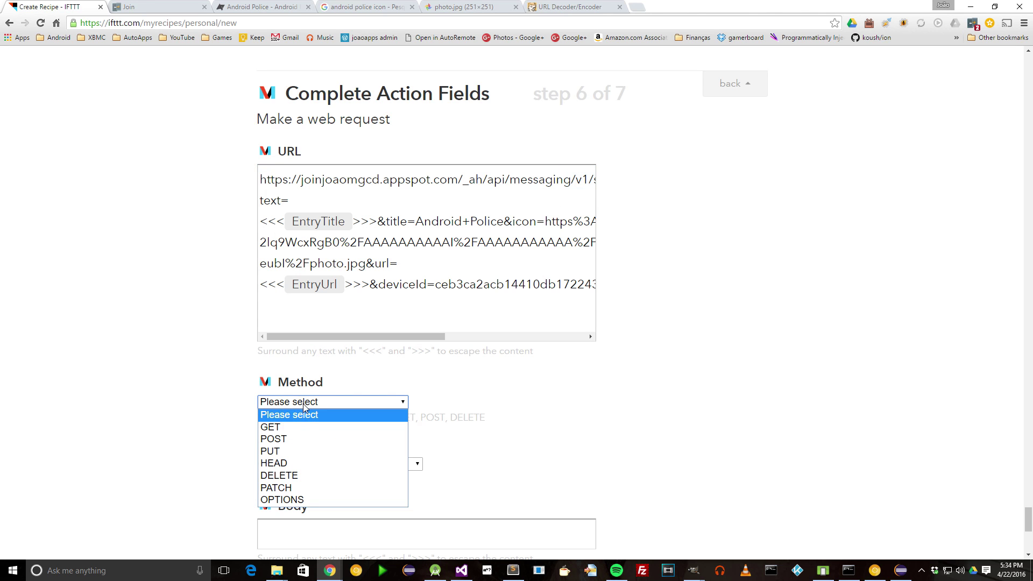
click(271, 427)
scroll(249, 430, down, 1)
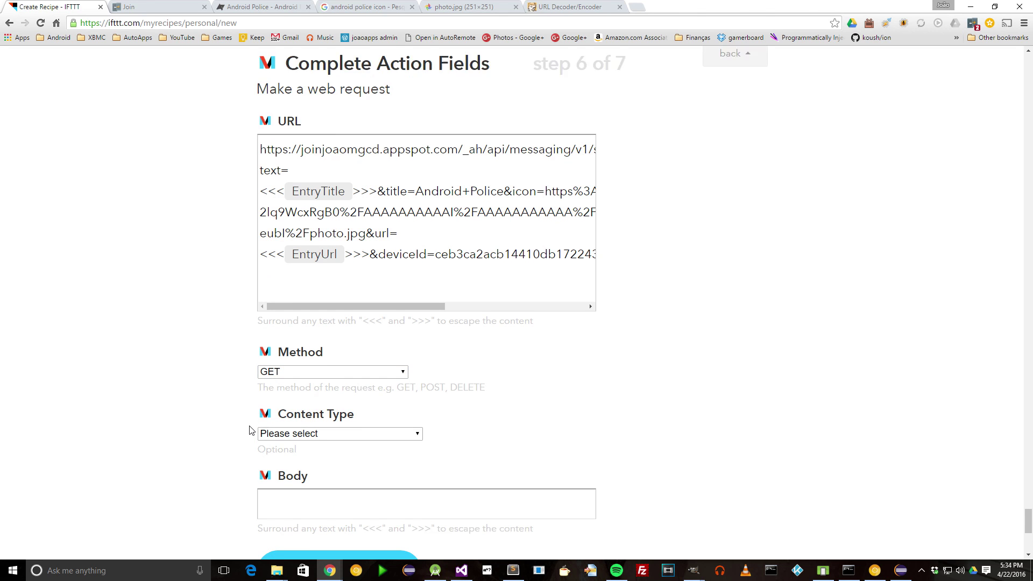
scroll(249, 430, down, 1)
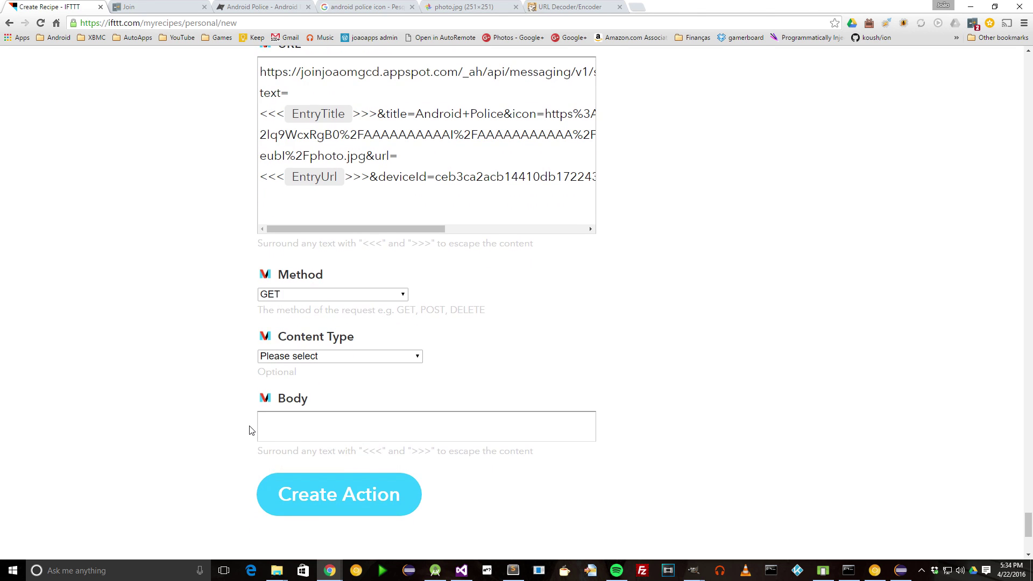
click(334, 498)
Title the recipe 'Receive new Android Police stories via notifications' and create it
scroll(336, 500, down, 1)
triple_click(282, 321)
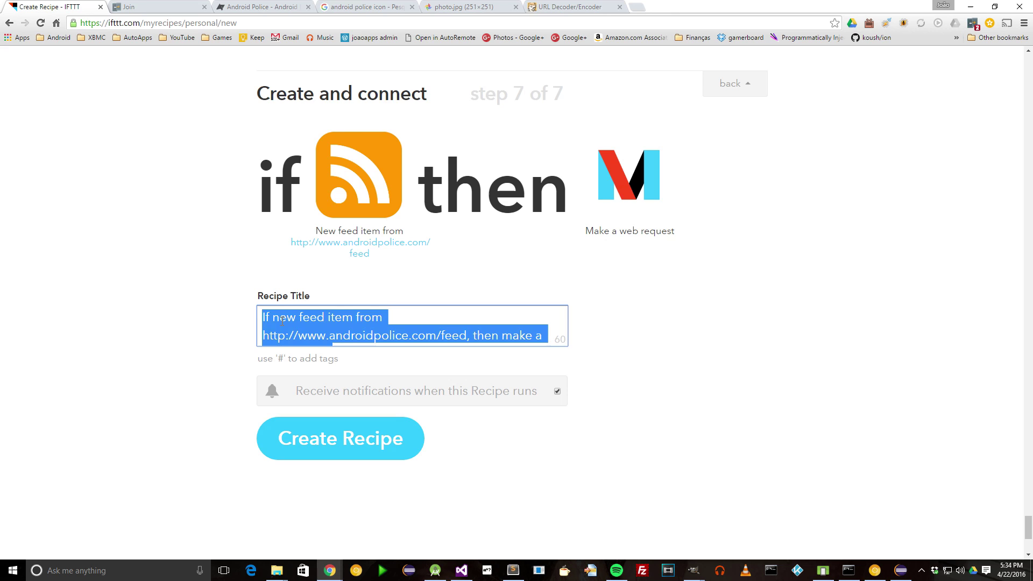
text(Receive new Android P)
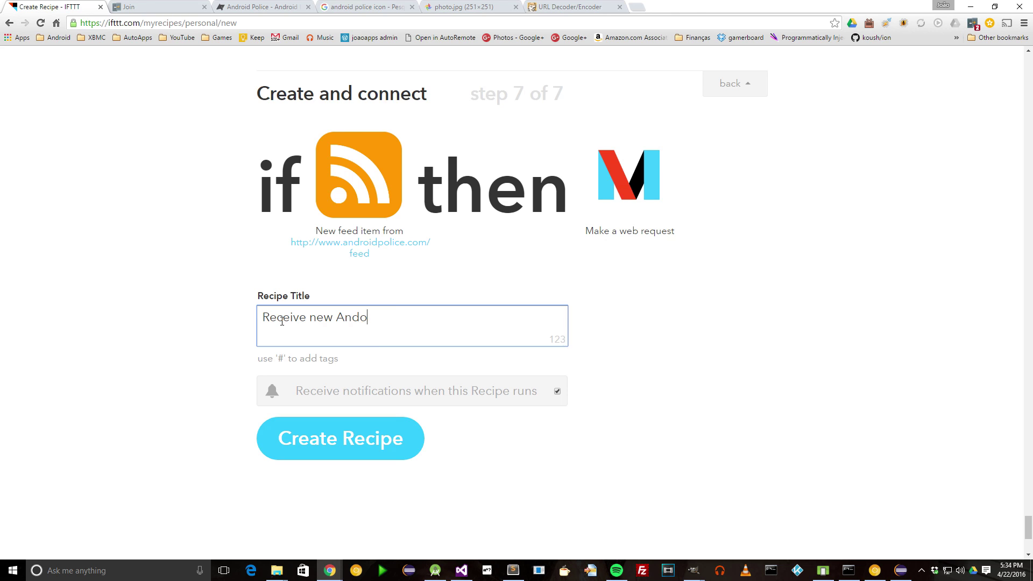
text(olice stories via notification)
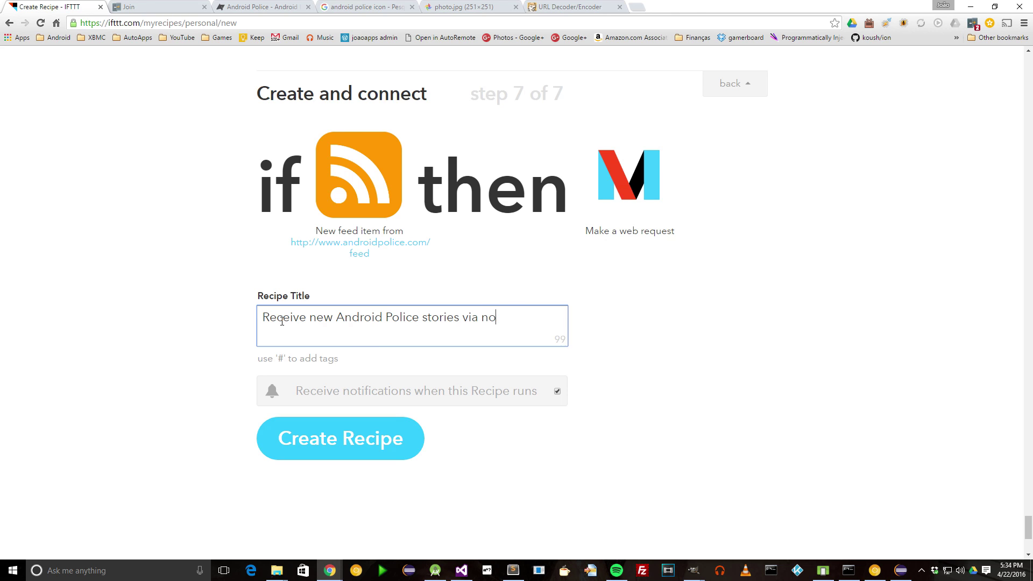
text(s)
click(335, 449)
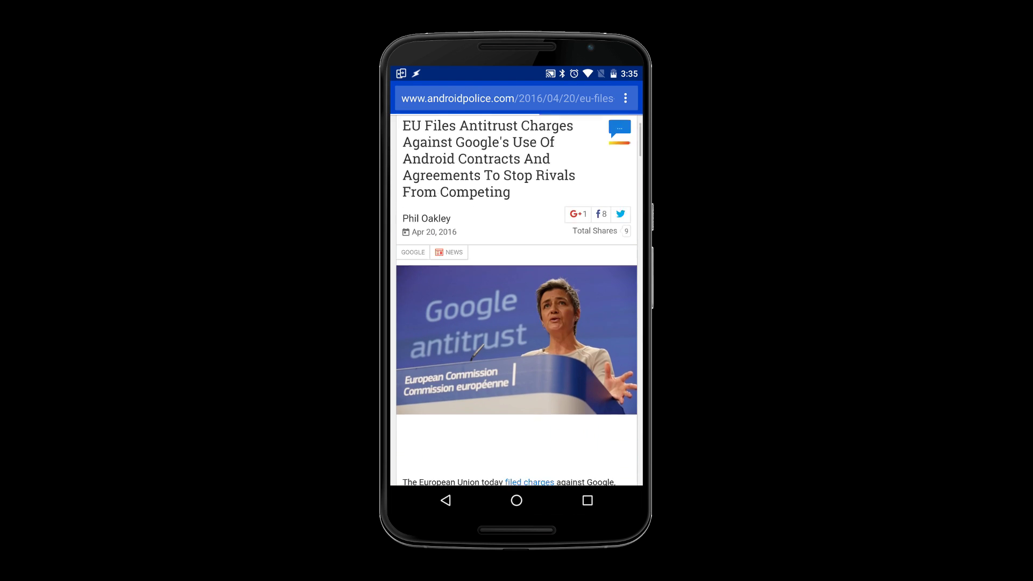
Scroll down into the body text of the EU antitrust charges article on the phone
scroll(517, 300, down, 4)
scroll(516, 299, down, 4)
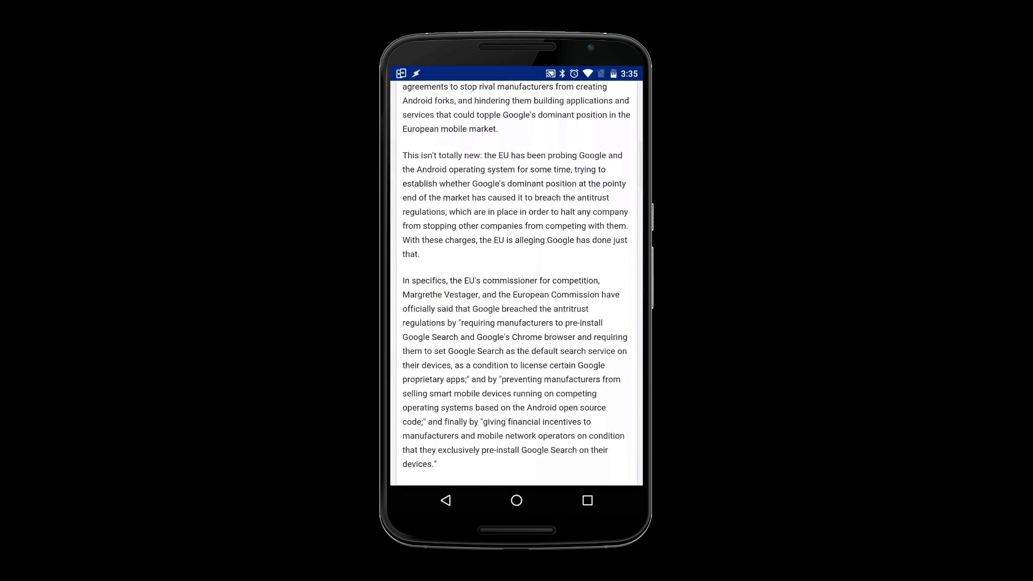